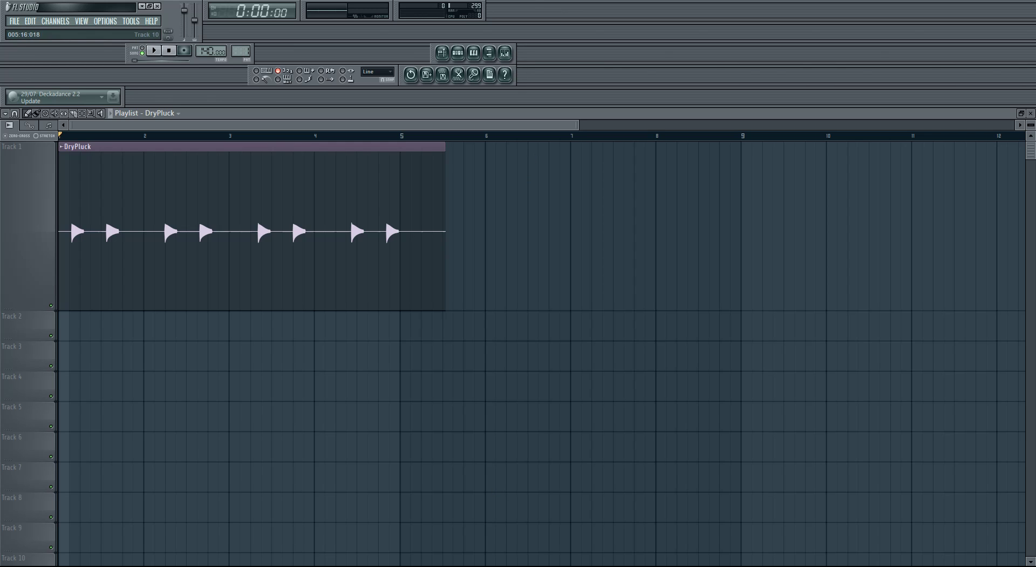
Open the mixer and load Fruity Delay Bank into Insert 2's first effect slot
click(506, 53)
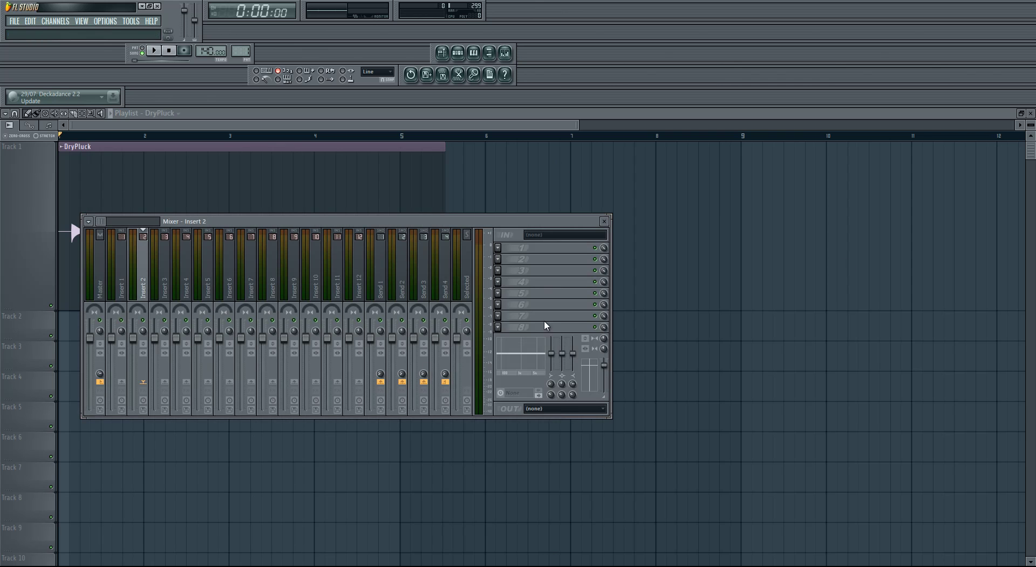
click(508, 255)
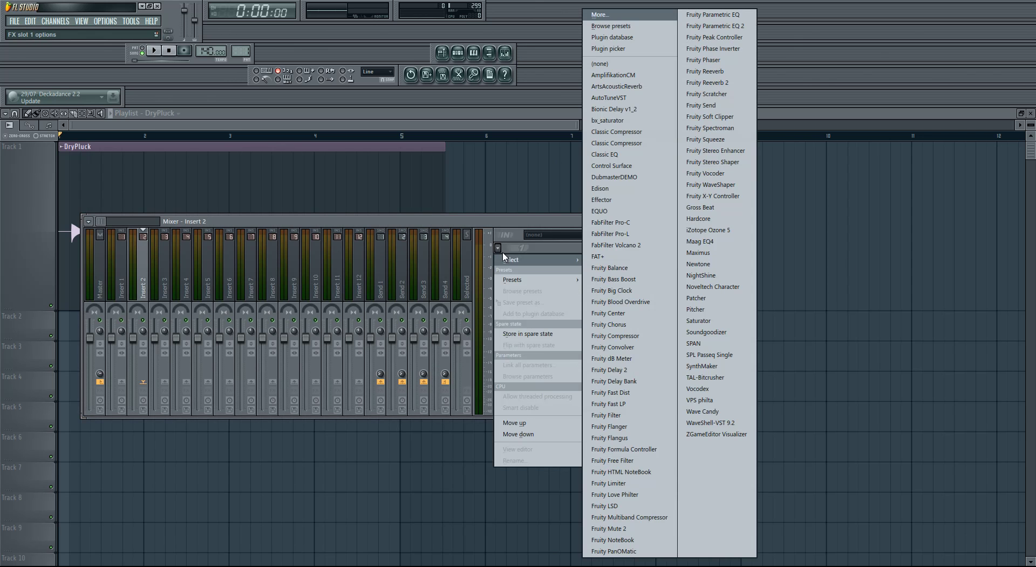
click(637, 385)
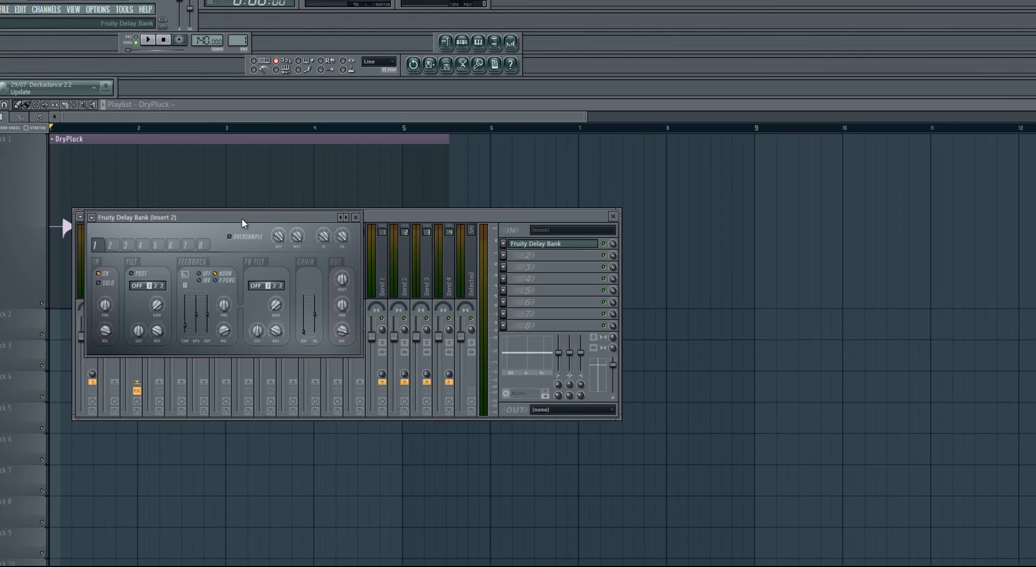
Position the Fruity Delay Bank window over the centre of the mixer
drag(247, 221, 463, 260)
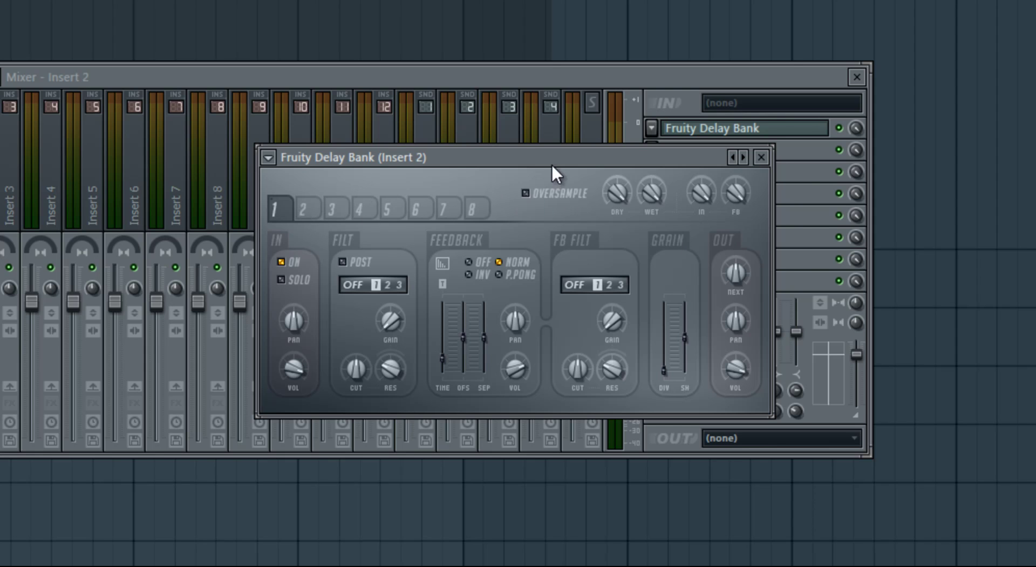
drag(552, 160, 484, 176)
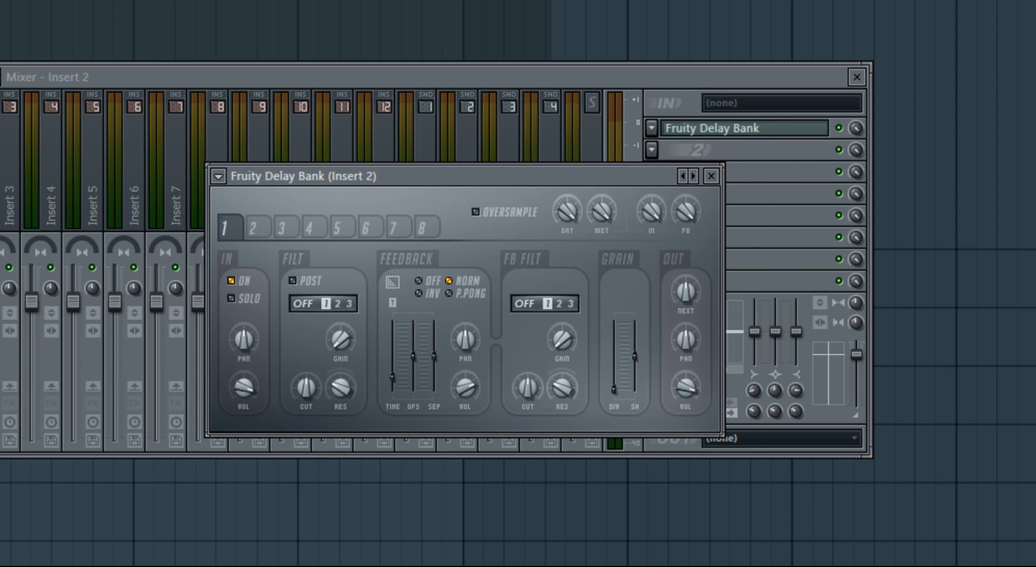
drag(530, 172, 545, 142)
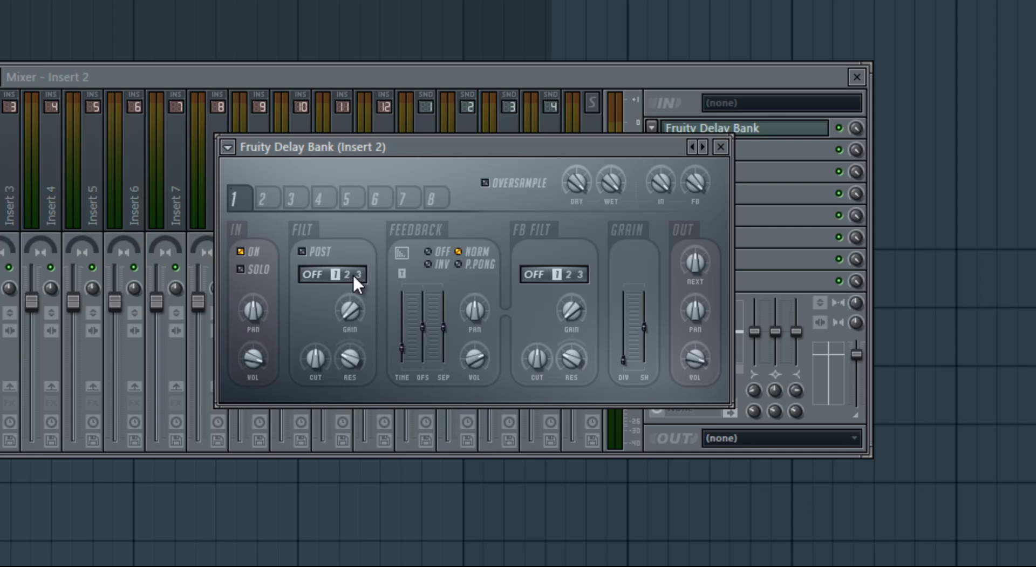
drag(424, 150, 487, 194)
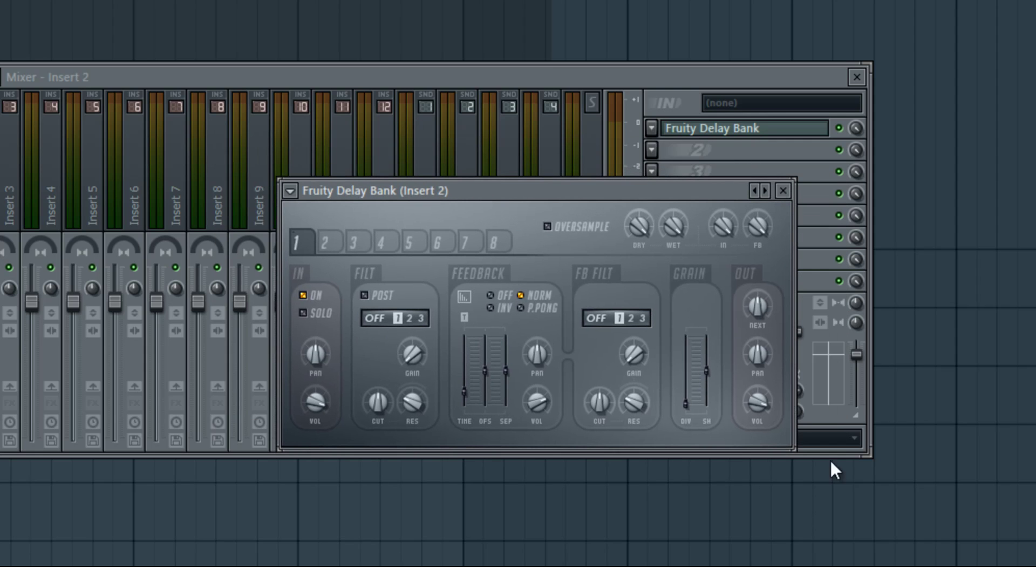
click(335, 244)
click(395, 249)
click(302, 243)
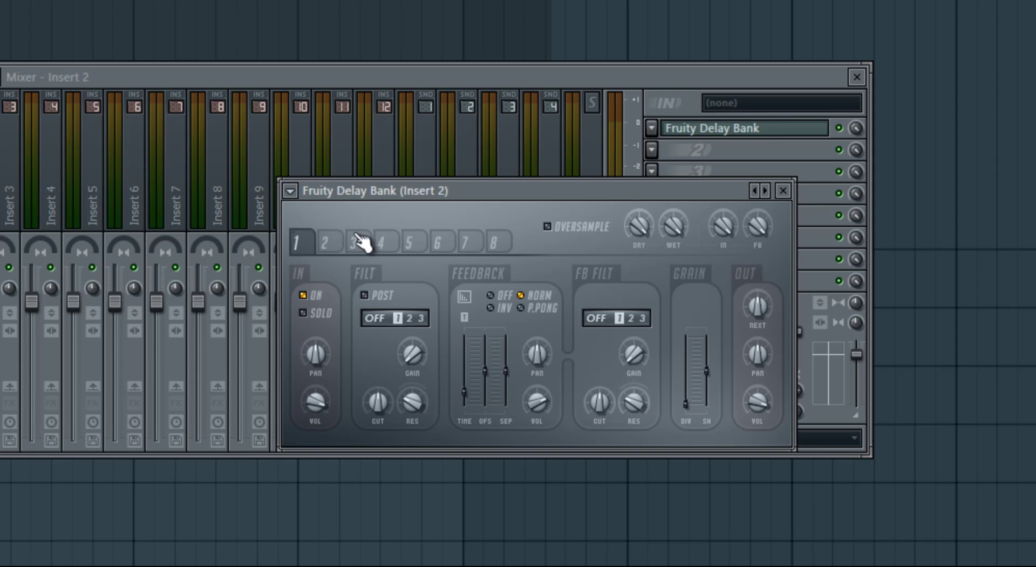
click(335, 244)
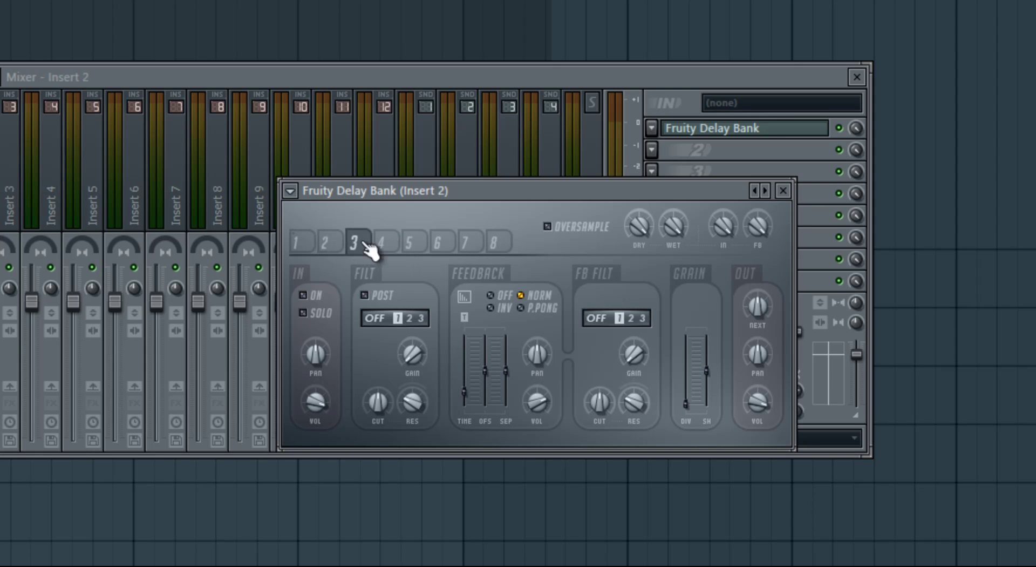
click(302, 243)
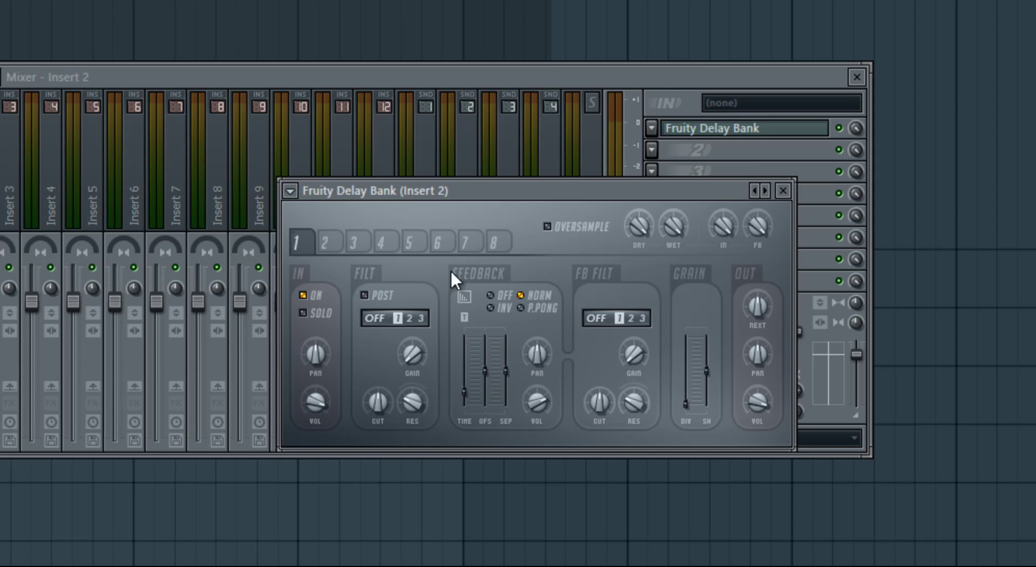
click(354, 244)
click(385, 243)
click(438, 243)
click(467, 244)
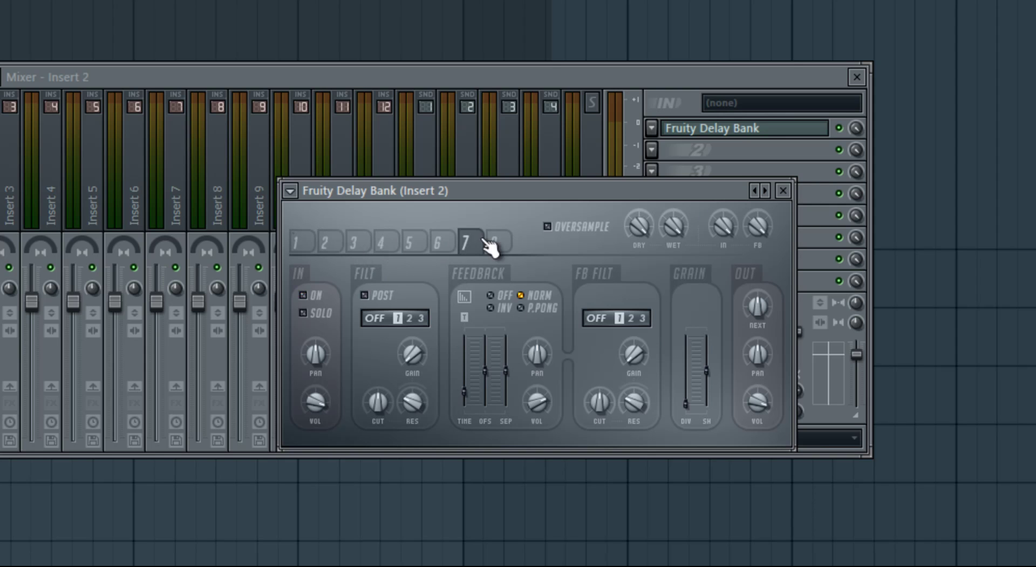
click(493, 243)
click(303, 243)
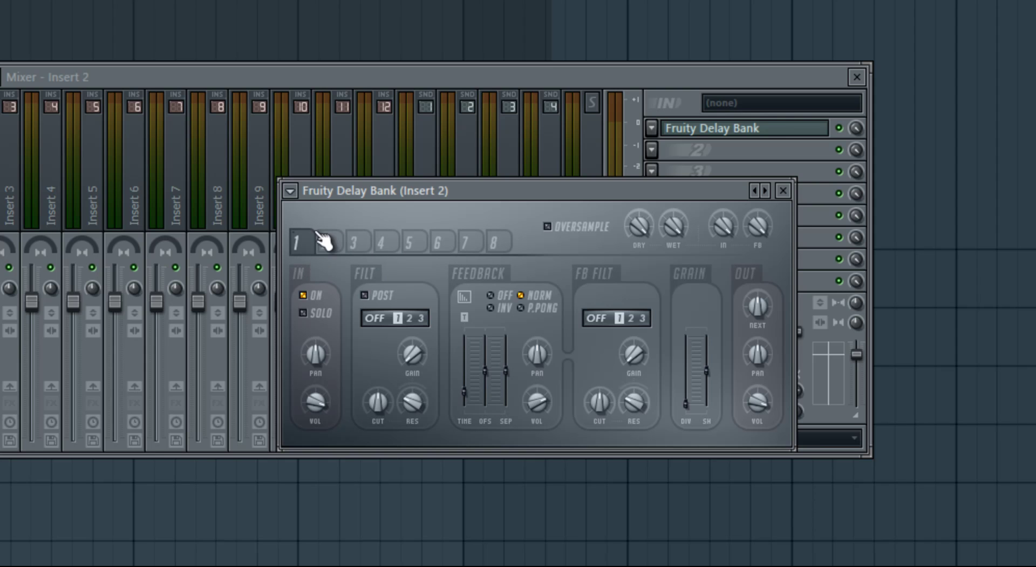
click(496, 243)
click(474, 243)
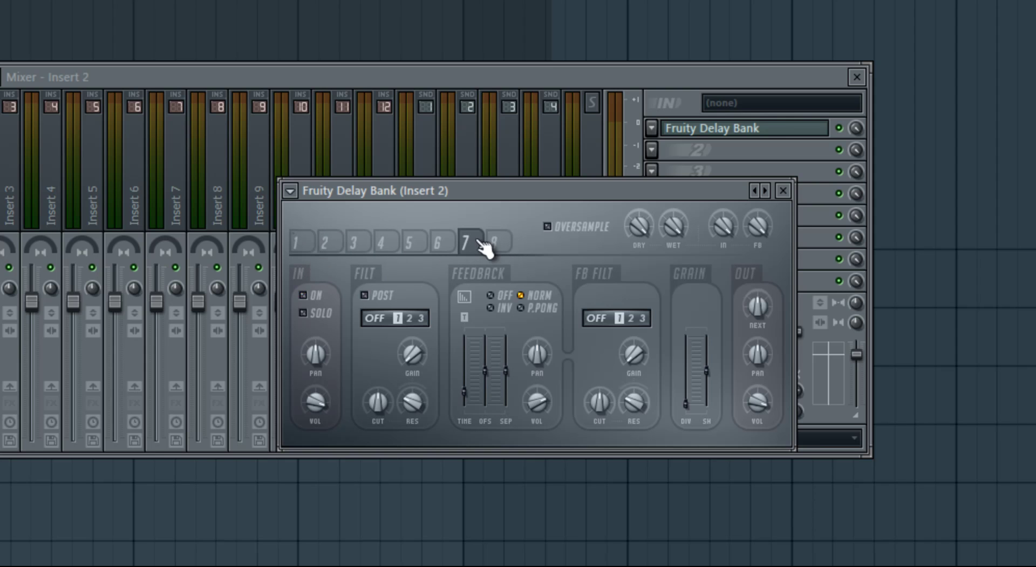
click(303, 243)
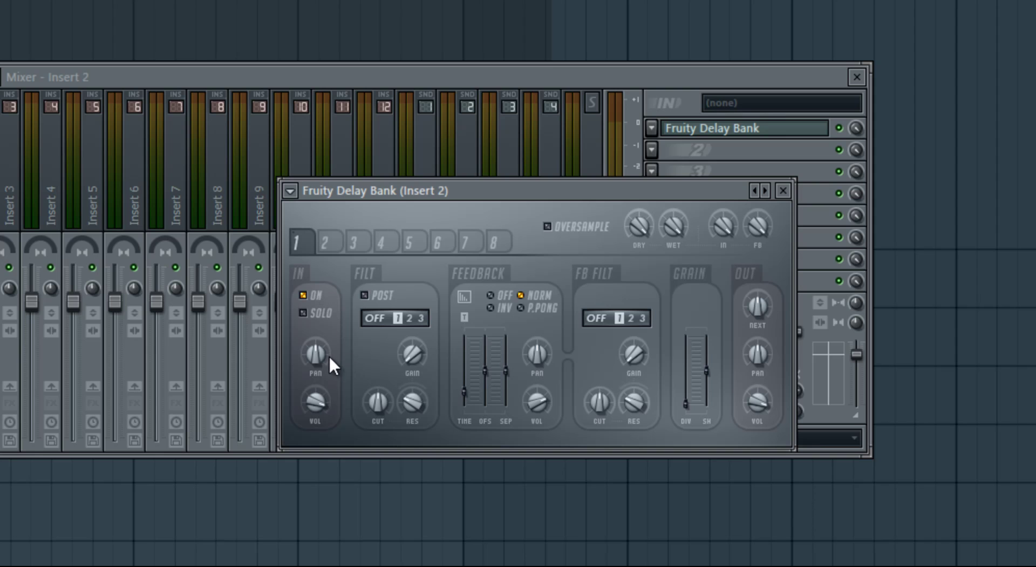
click(312, 296)
click(323, 314)
drag(380, 406, 379, 402)
Compare delay banks 1–3, then set bank 1's OUT NEXT knob to the centre
click(328, 243)
click(306, 242)
scroll(759, 310, down, 3)
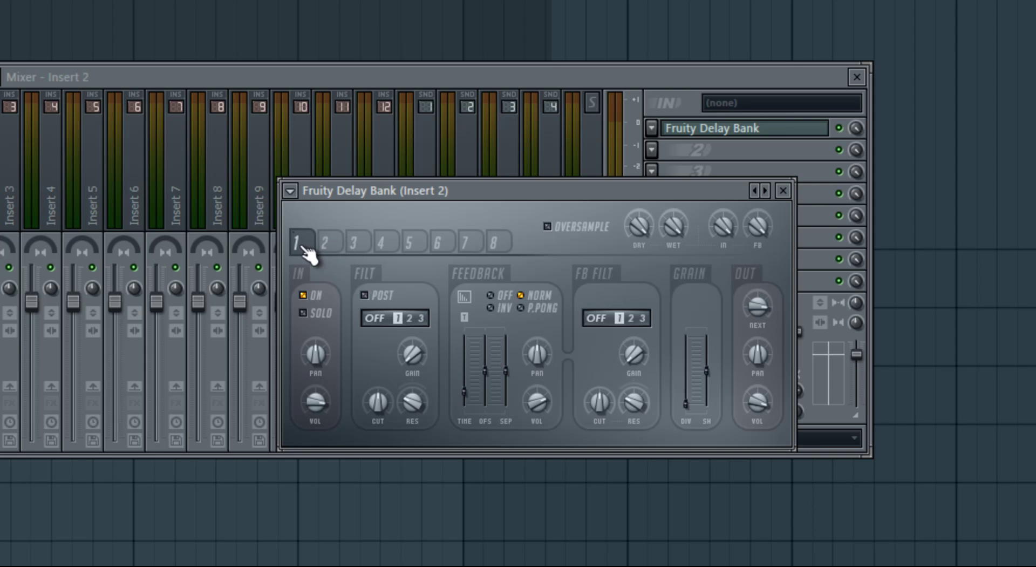
click(328, 243)
click(356, 242)
click(307, 248)
click(330, 243)
click(302, 246)
drag(759, 312, 771, 361)
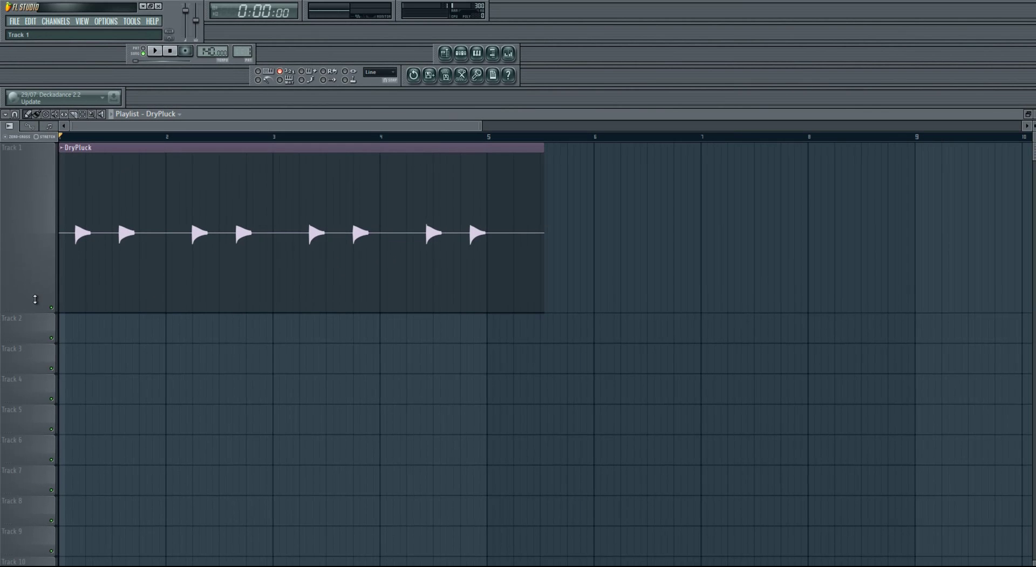
Make Track 1 taller and check the DryPluck channel's time stretching options
drag(32, 311, 32, 341)
drag(482, 129, 620, 129)
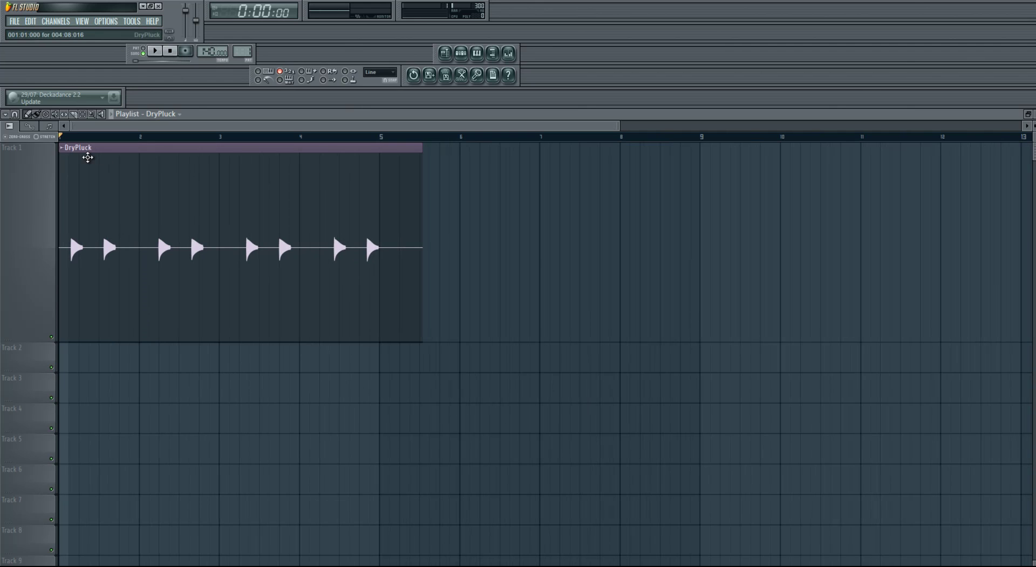
double_click(88, 157)
click(366, 321)
click(366, 328)
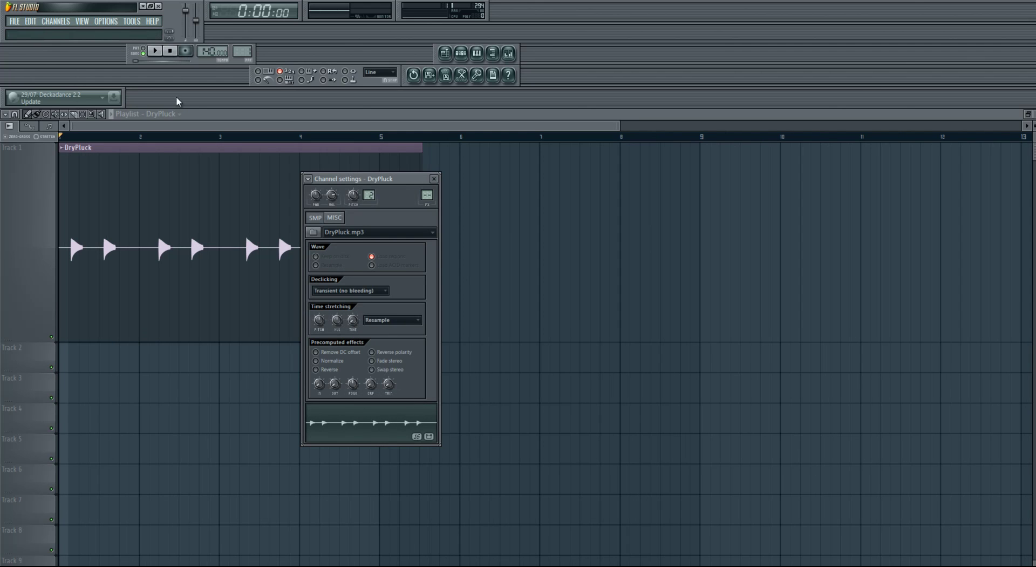
click(155, 51)
Play and pause the song, then bring up the mixer clear of the DryPluck waveform
click(283, 125)
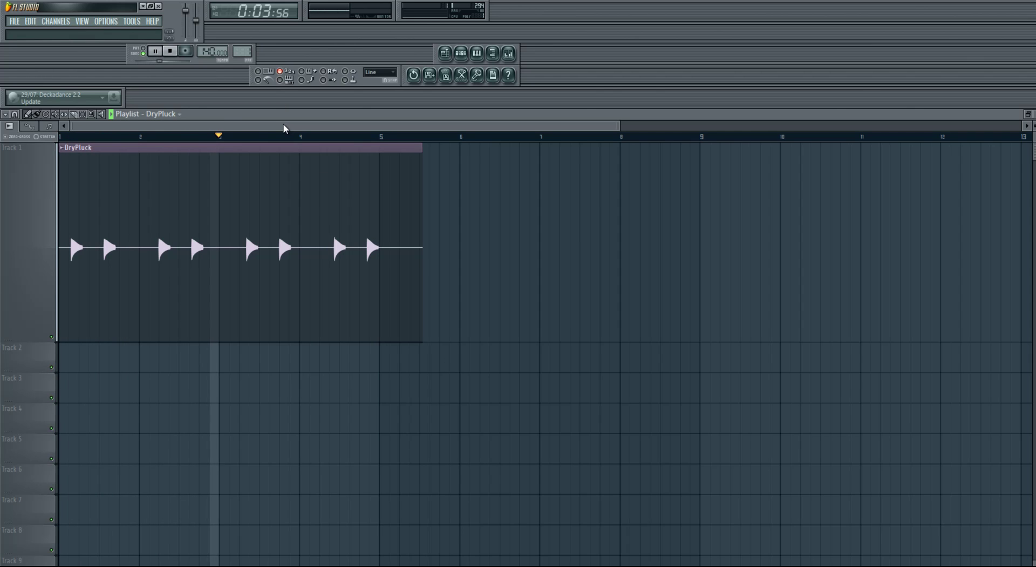
click(157, 52)
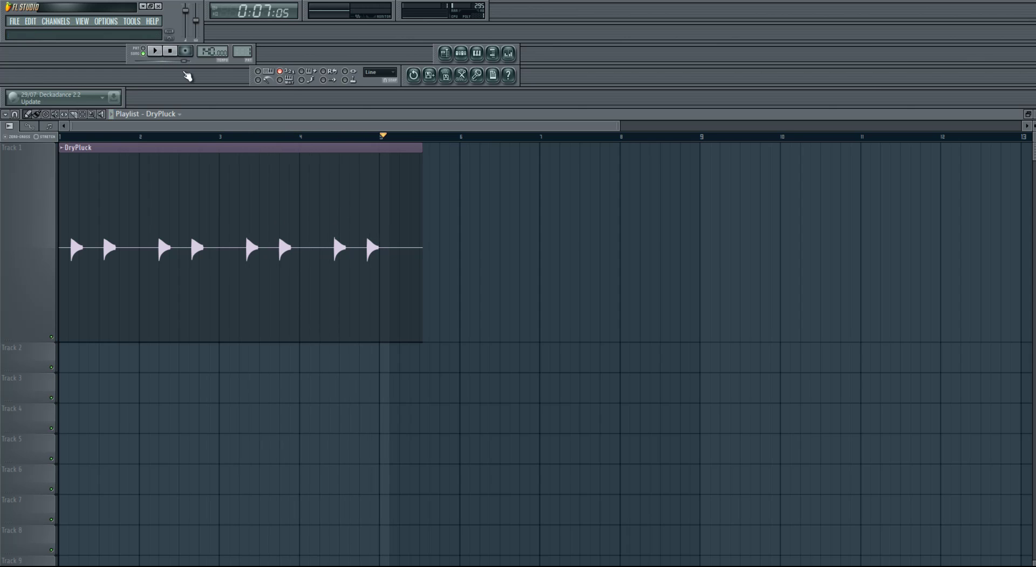
click(507, 53)
drag(441, 218, 727, 170)
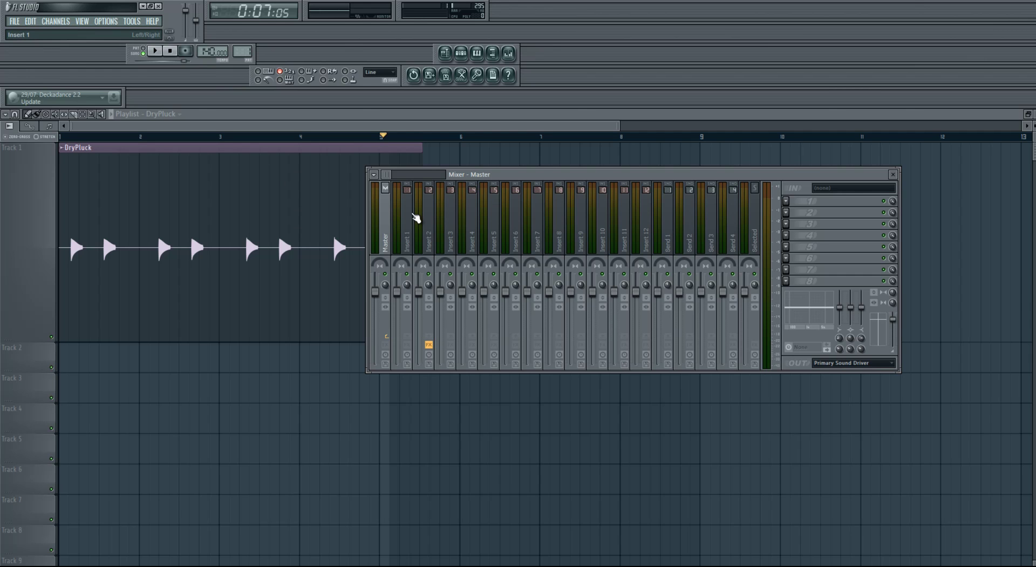
Reposition the mixer and open it on Insert 1 from the DryPluck channel
drag(718, 184, 753, 256)
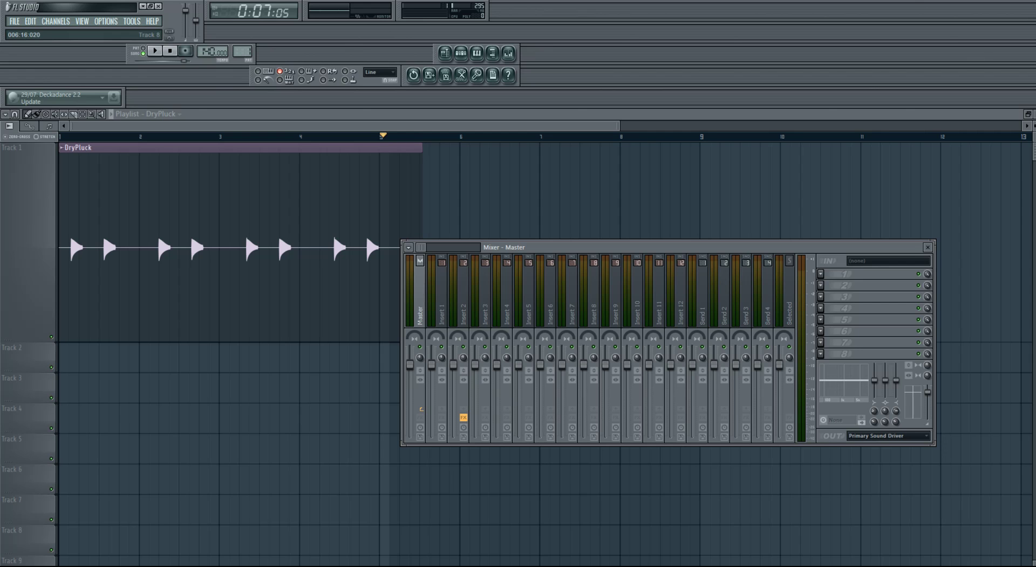
drag(578, 250, 517, 221)
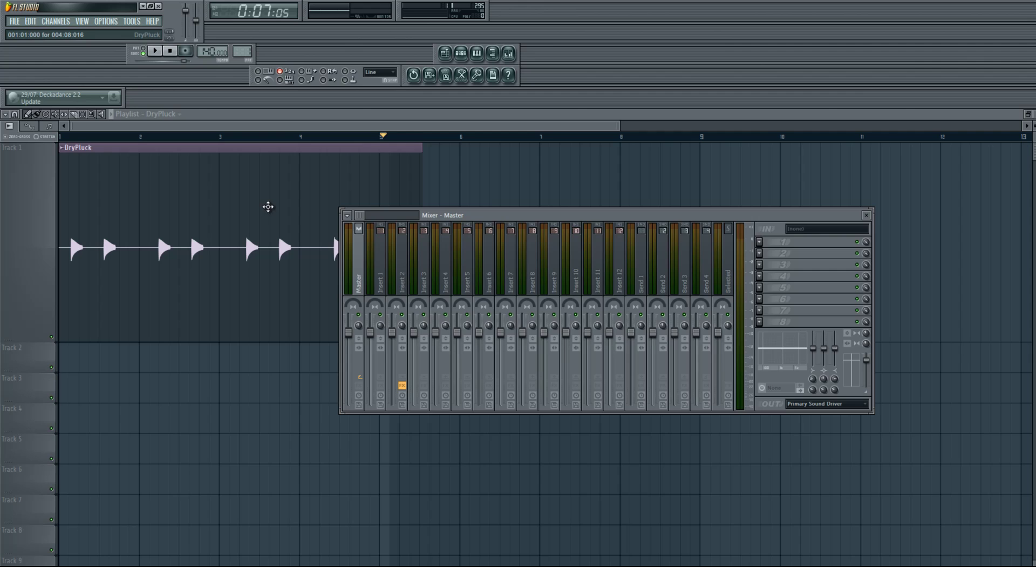
double_click(271, 195)
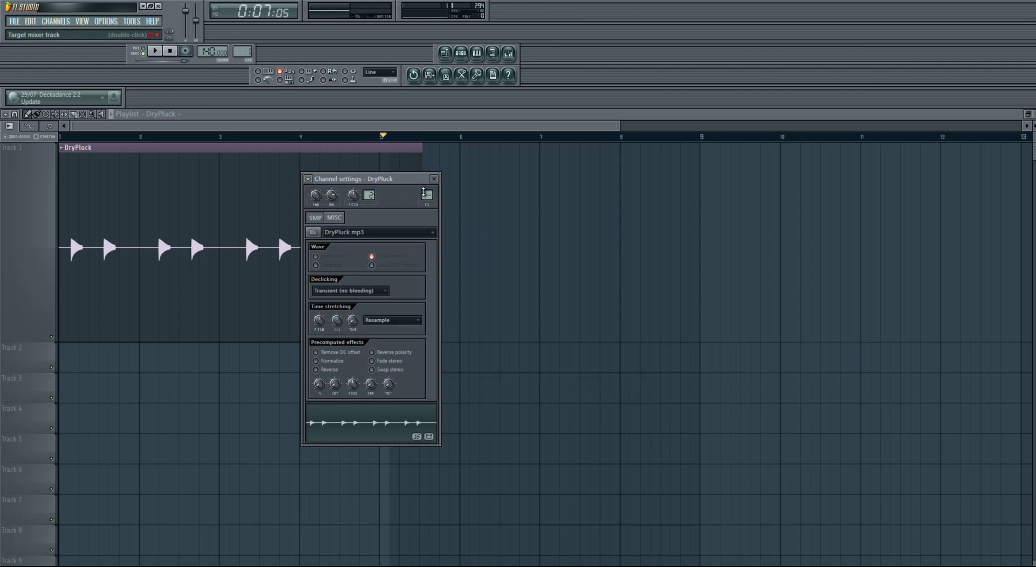
click(509, 53)
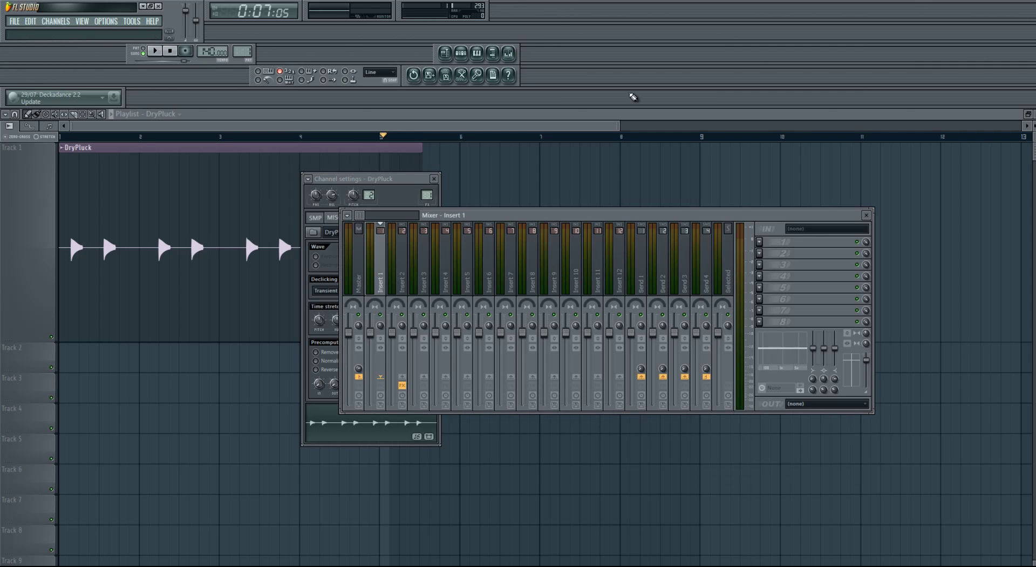
Rename Insert 1 to 'Pluck' and lower its fader slightly
right_click(382, 287)
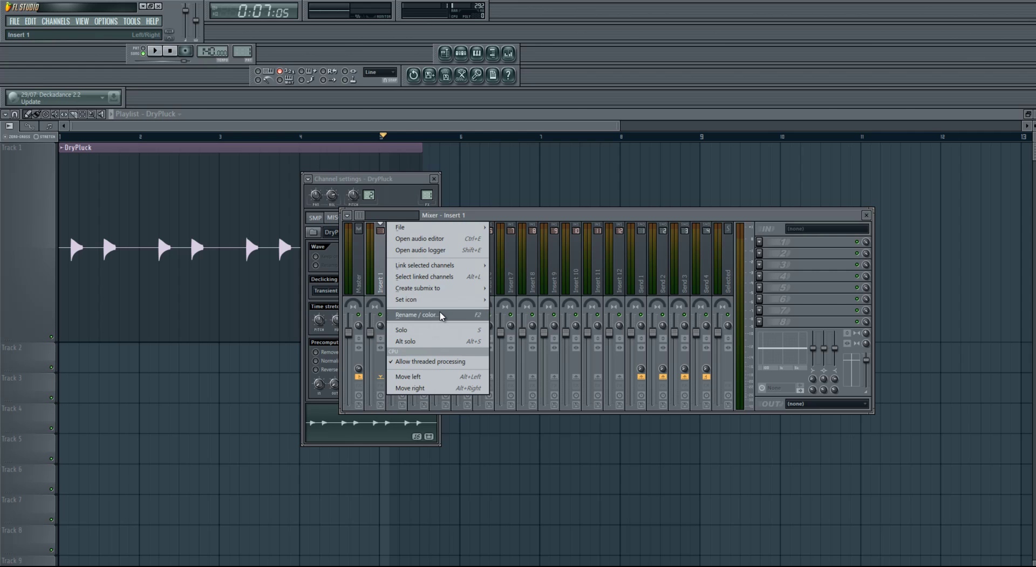
click(442, 316)
text(Pluck)
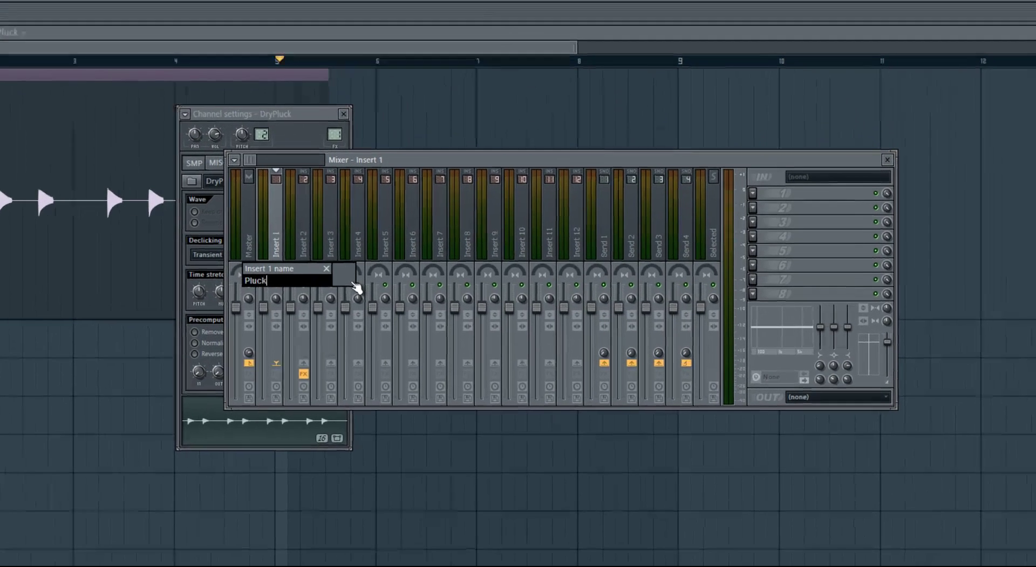
key(Return)
drag(264, 306, 272, 360)
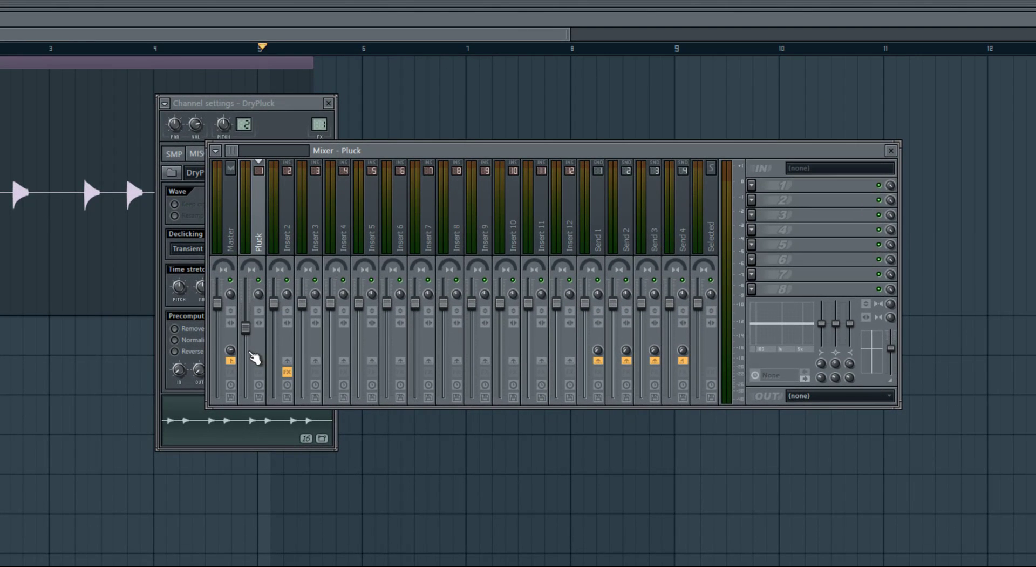
drag(250, 329, 248, 316)
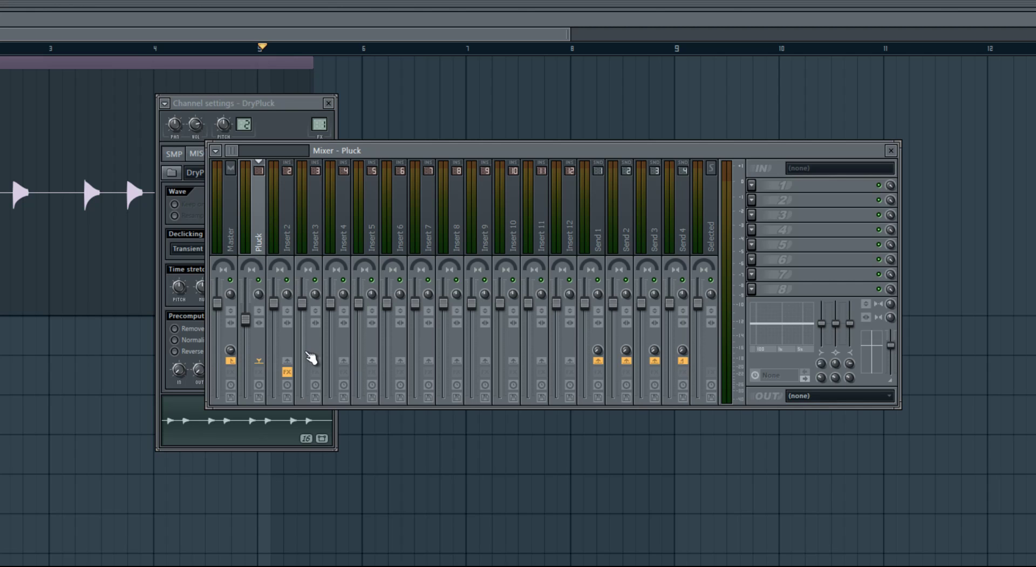
Route the Pluck track into Insert 2 with Sidechain to this track
click(280, 238)
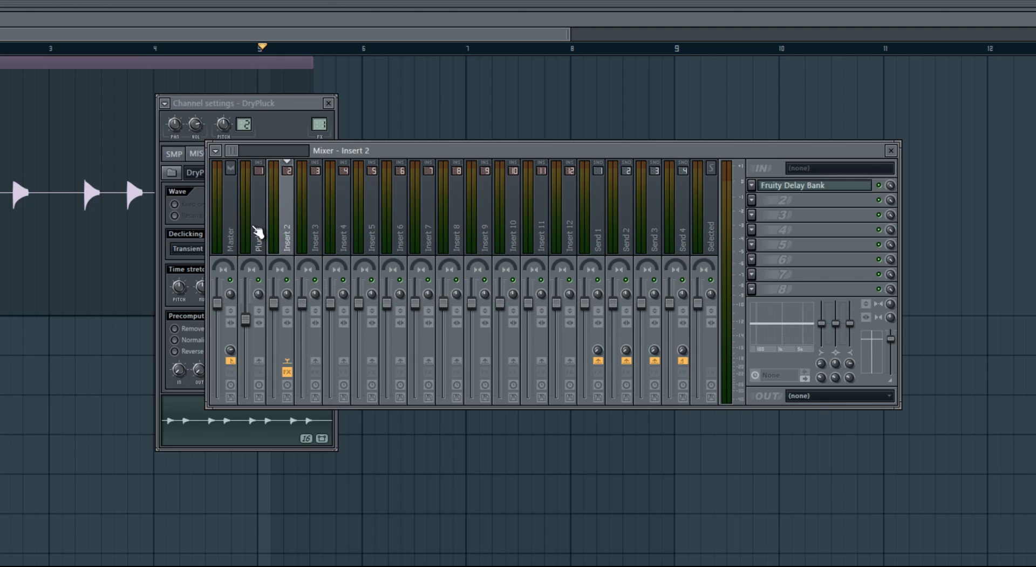
click(258, 232)
right_click(288, 361)
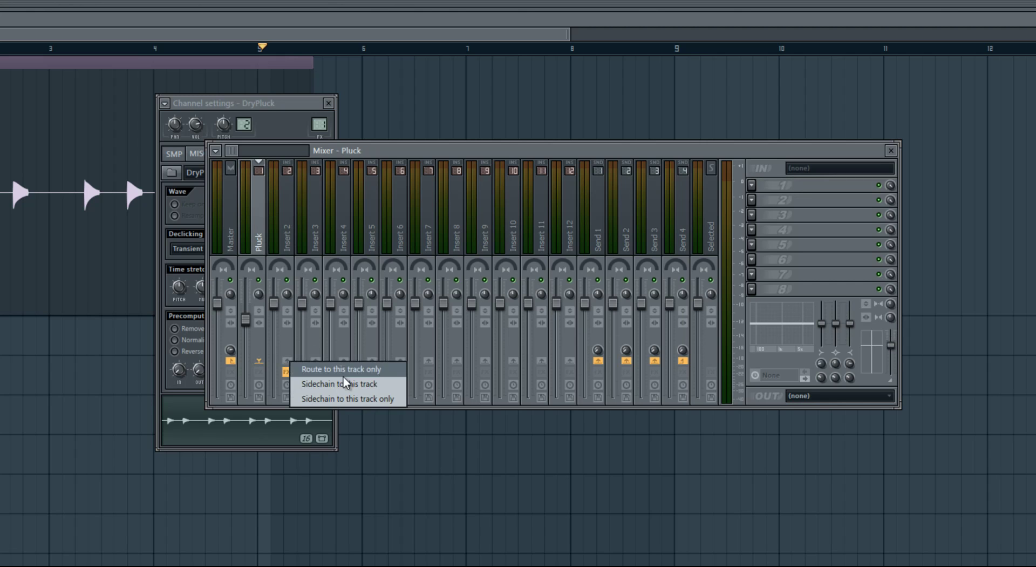
click(345, 384)
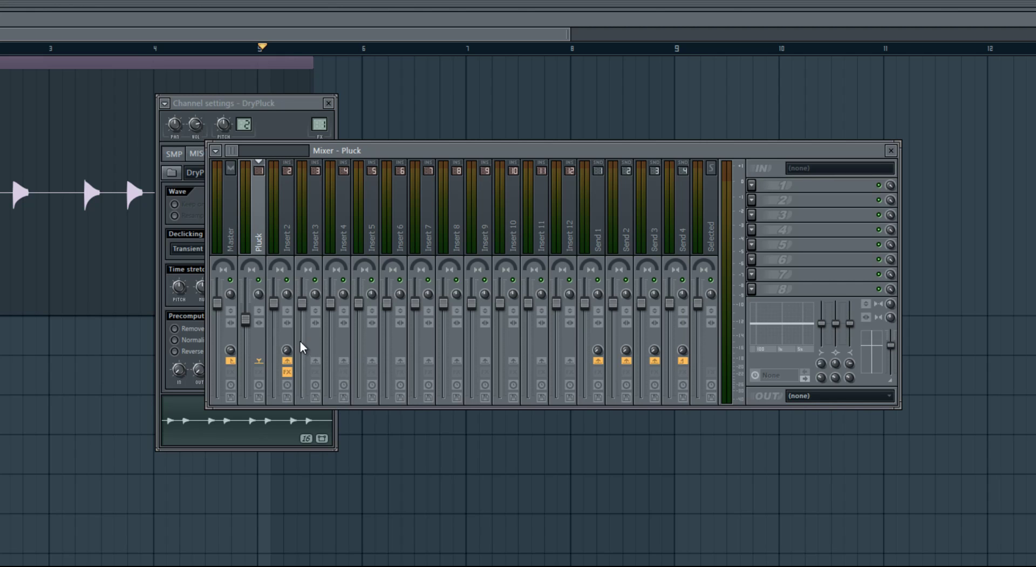
Rename Insert 2 to 'Delay'
right_click(296, 238)
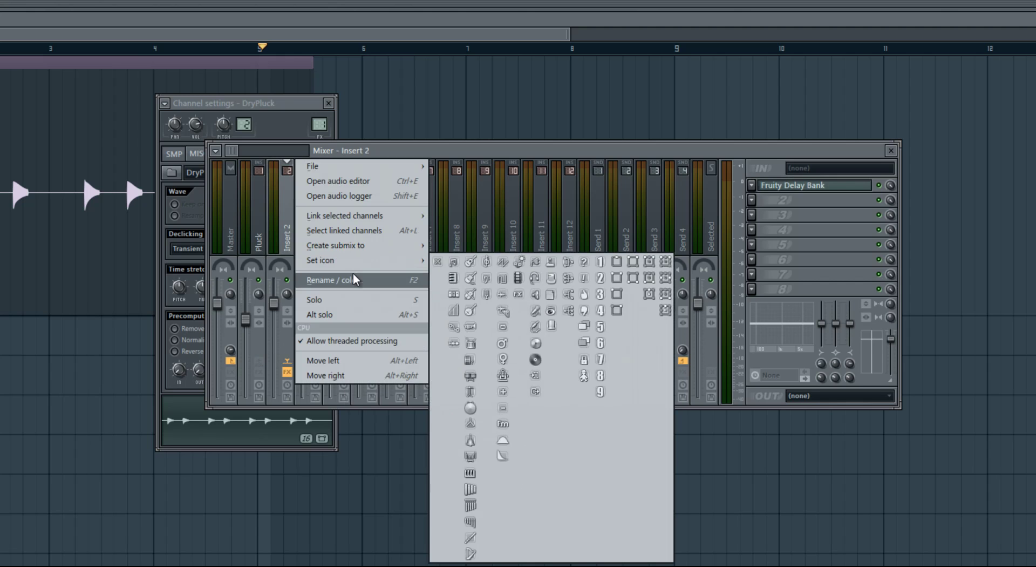
click(353, 273)
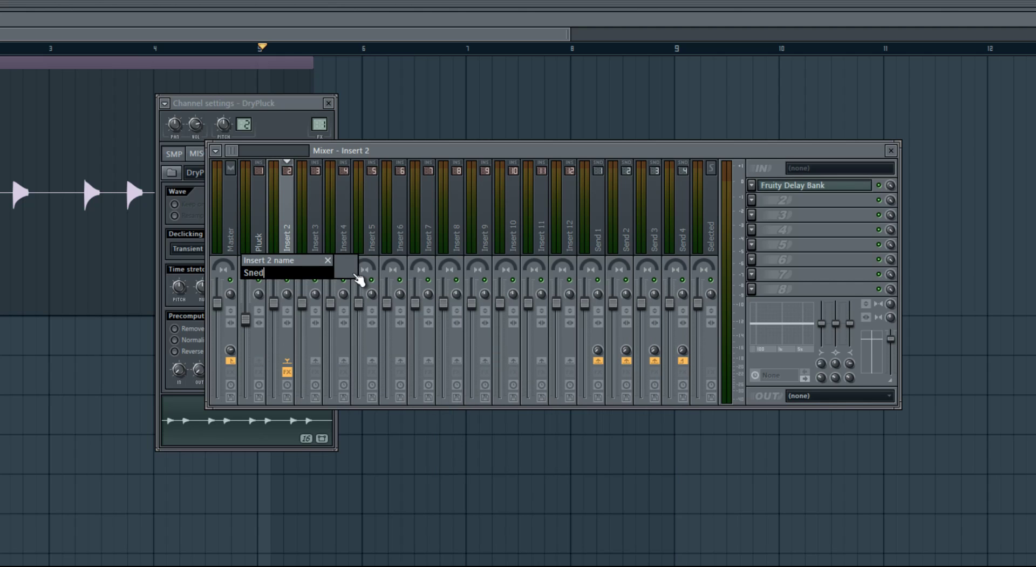
text(Send)
key(BackSpace)
key(BackSpace)
key(BackSpace)
key(BackSpace)
key(BackSpace)
text(Delay)
key(Return)
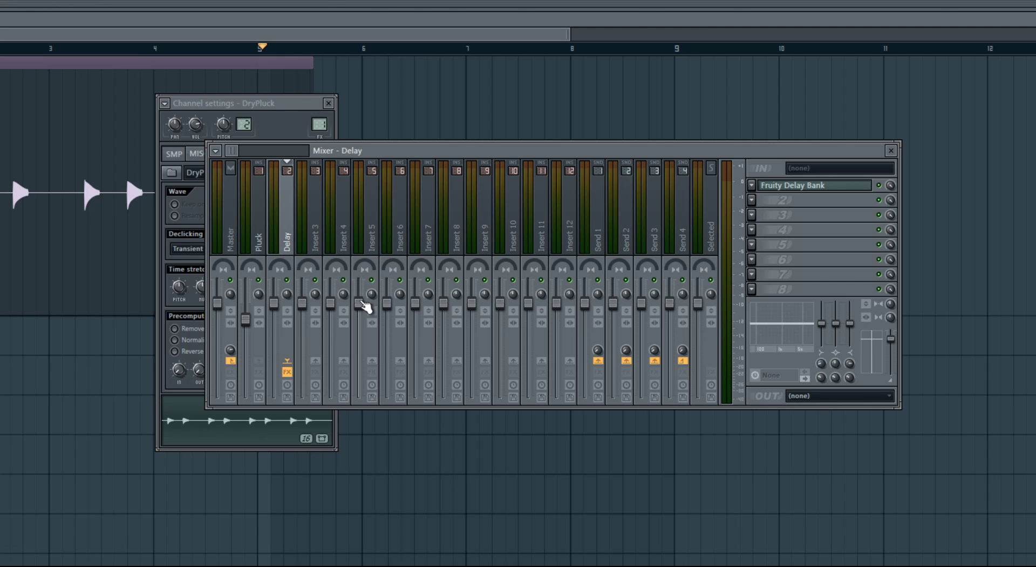
Raise Pluck's send level into the Delay track and move the mixer left
click(256, 227)
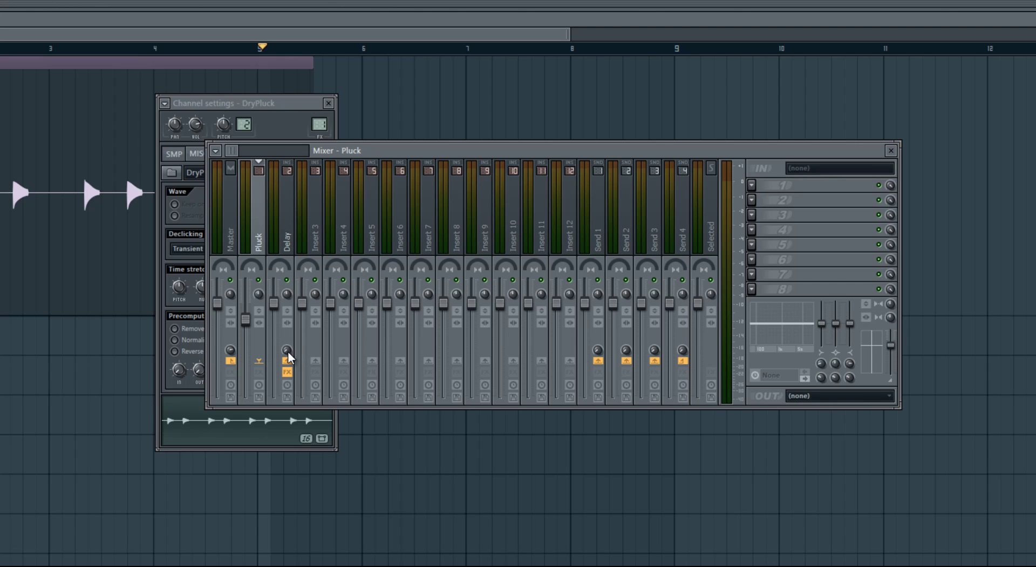
drag(287, 351, 287, 303)
drag(793, 154, 661, 182)
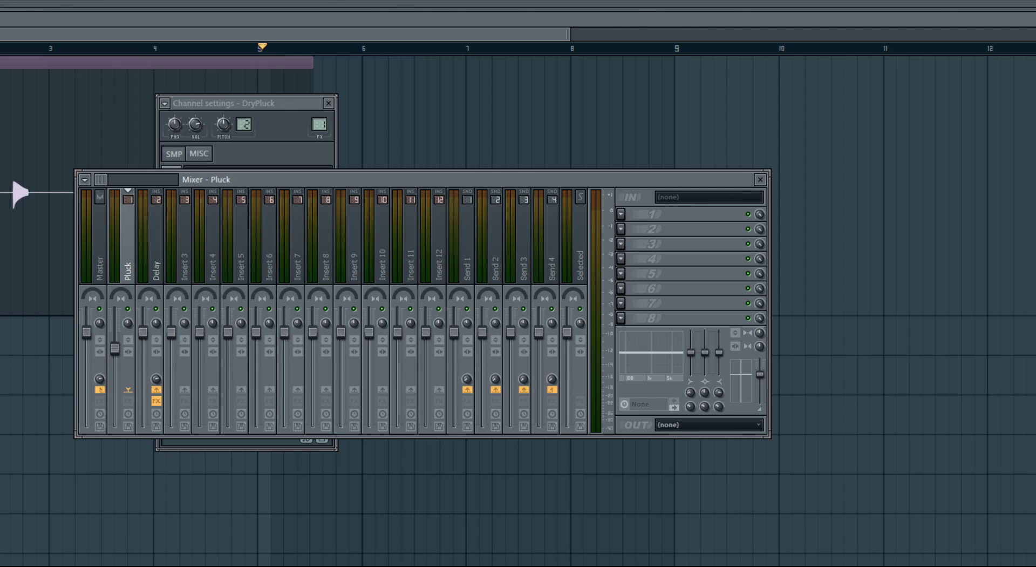
Replace the Delay track's first effect with Fruity Limiter
click(161, 278)
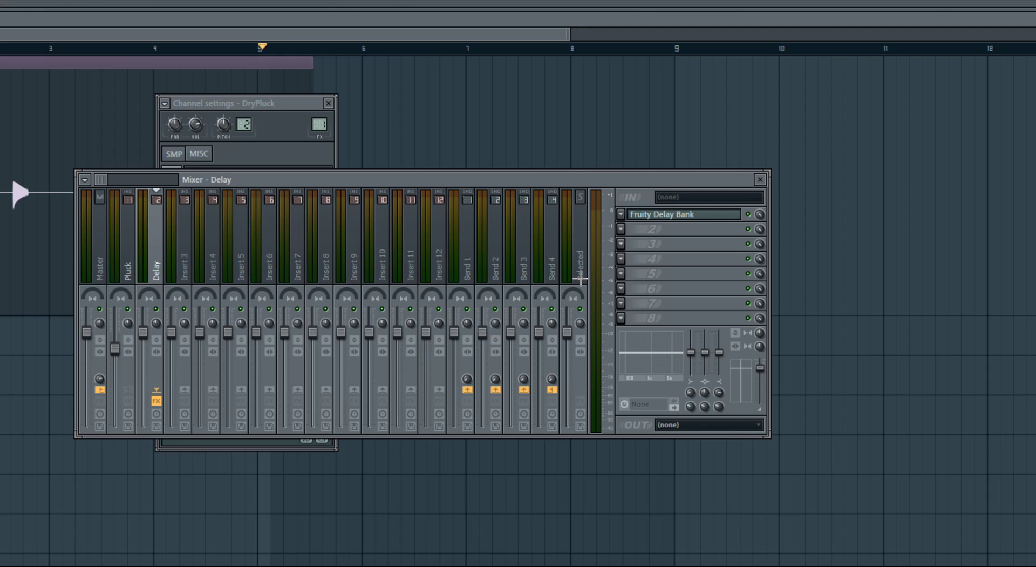
click(622, 214)
mouse_move(652, 230)
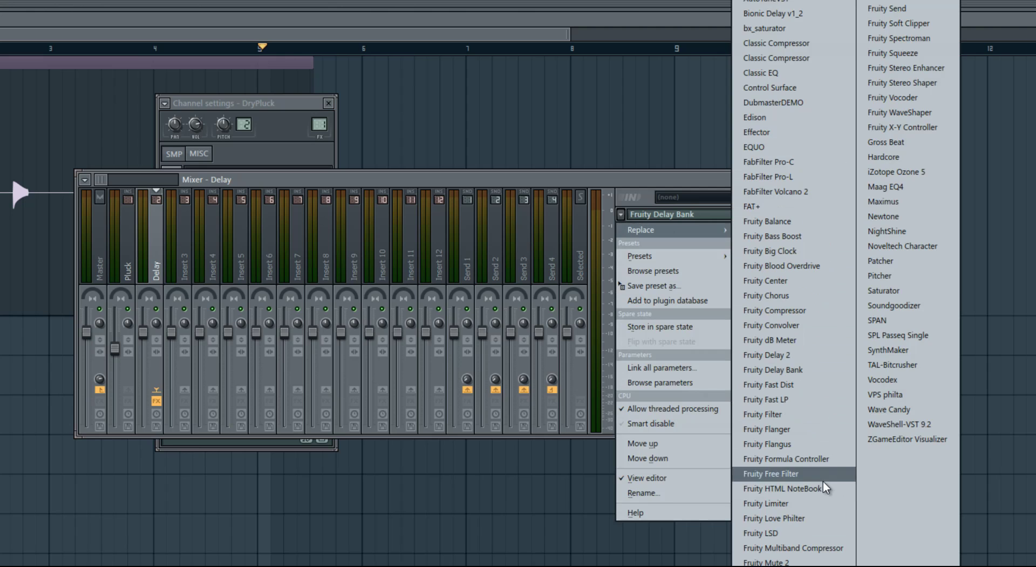
click(817, 504)
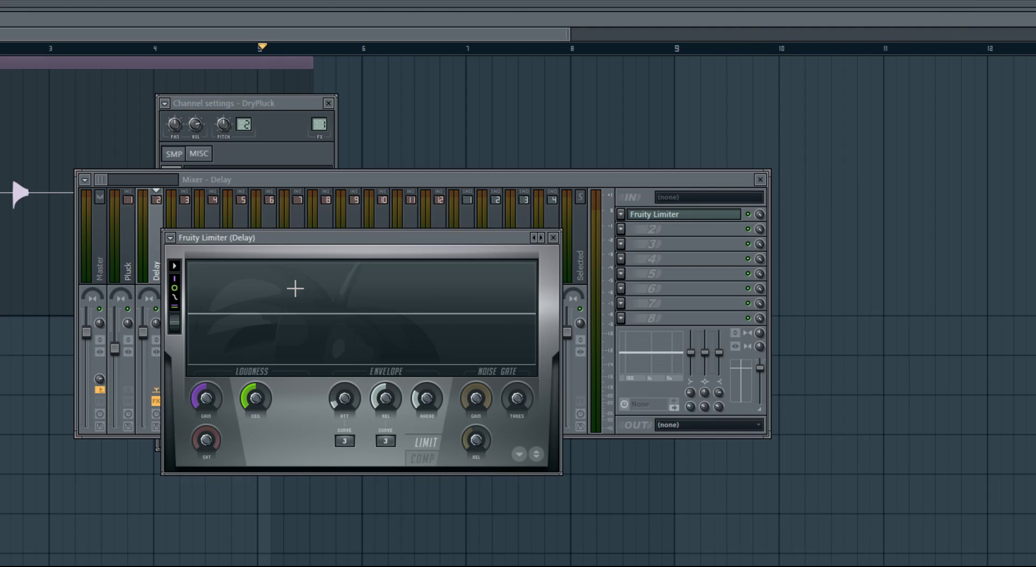
Put the limiter in COMP mode with SIDECHAIN 1, close it and disable the slot
click(433, 463)
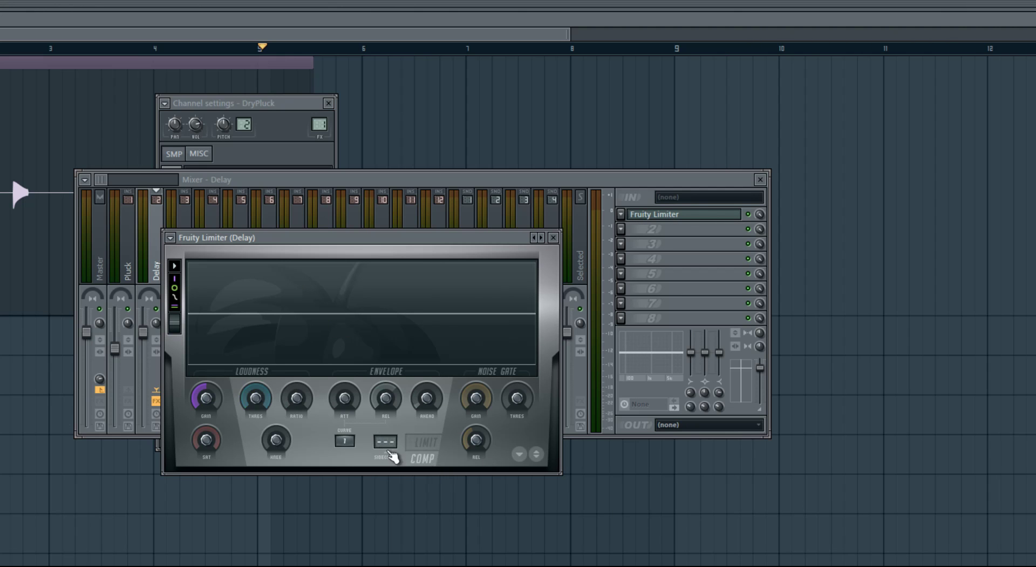
scroll(395, 443, up, 1)
click(554, 237)
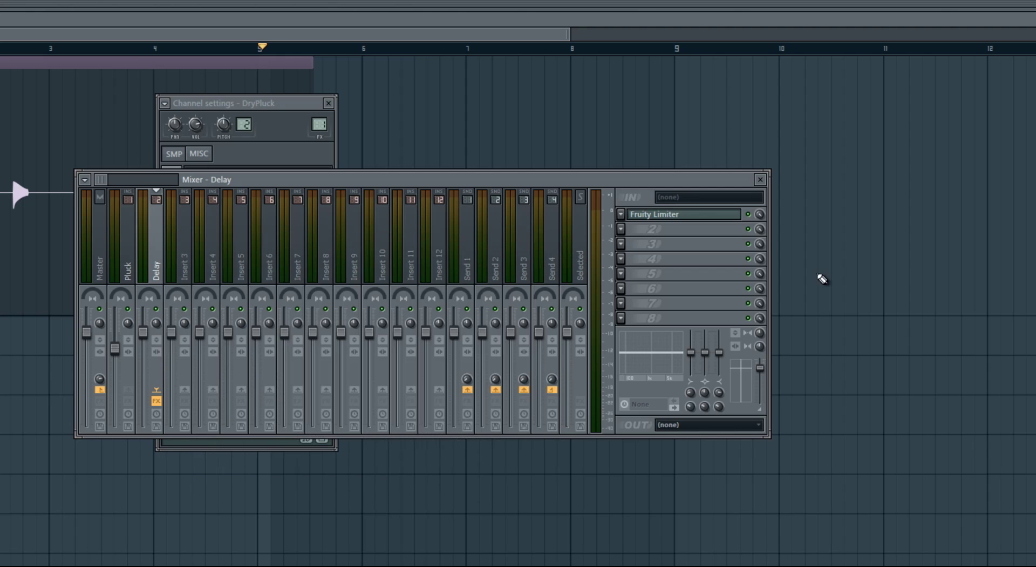
click(748, 214)
drag(531, 183, 528, 137)
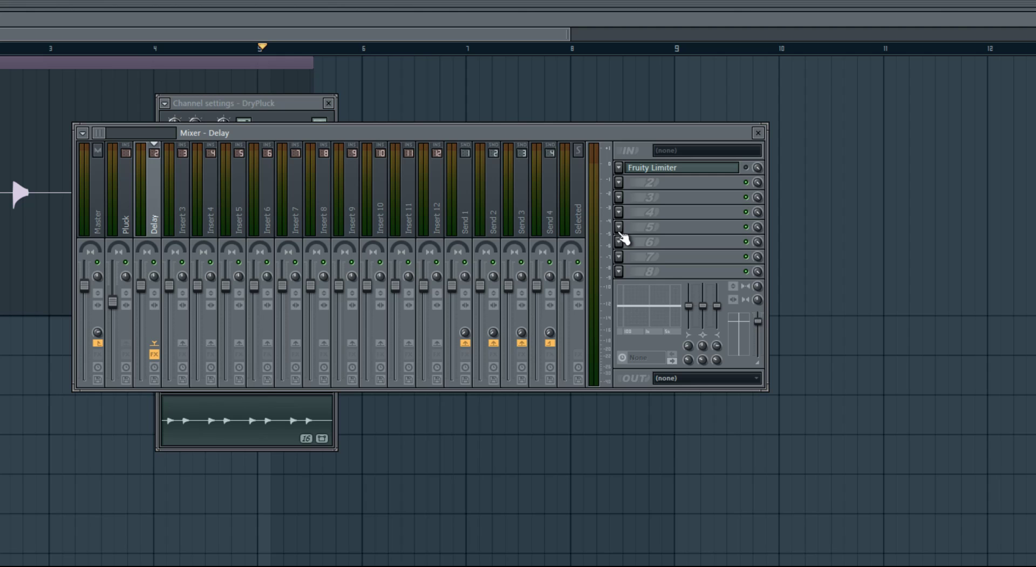
Load Fruity Delay Bank into the Delay track's second slot and turn DRY down
click(620, 182)
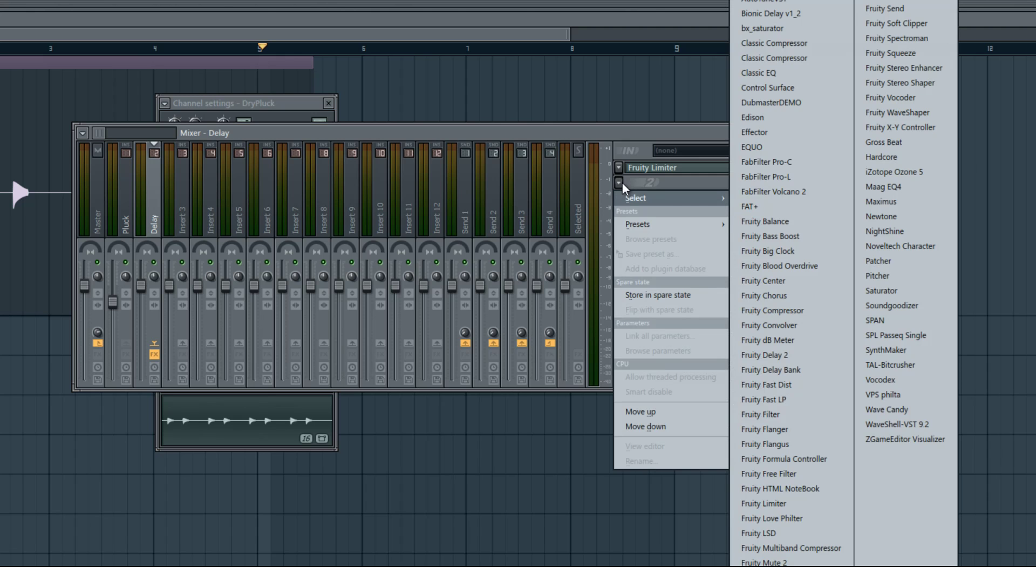
click(771, 369)
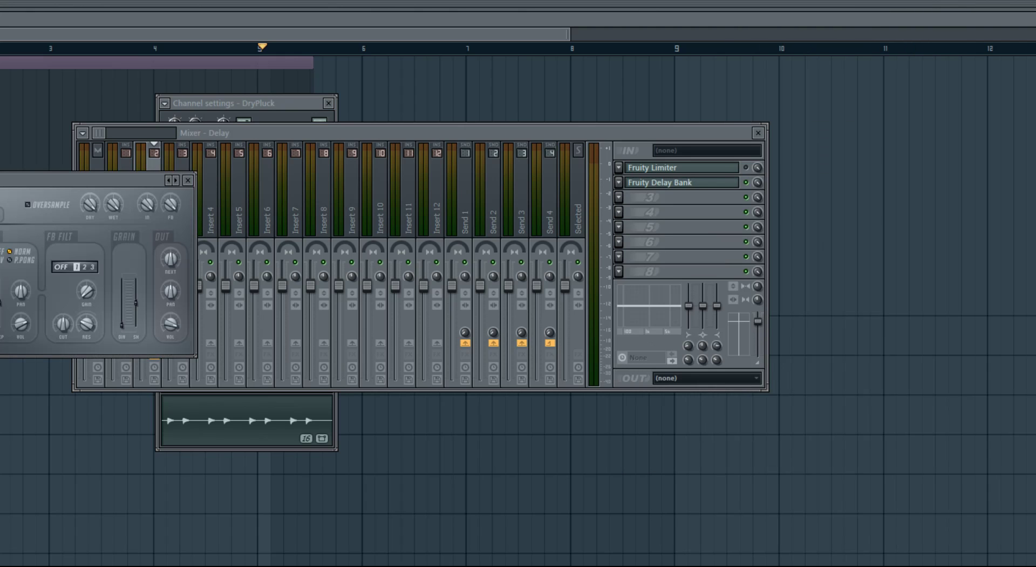
drag(53, 178, 237, 182)
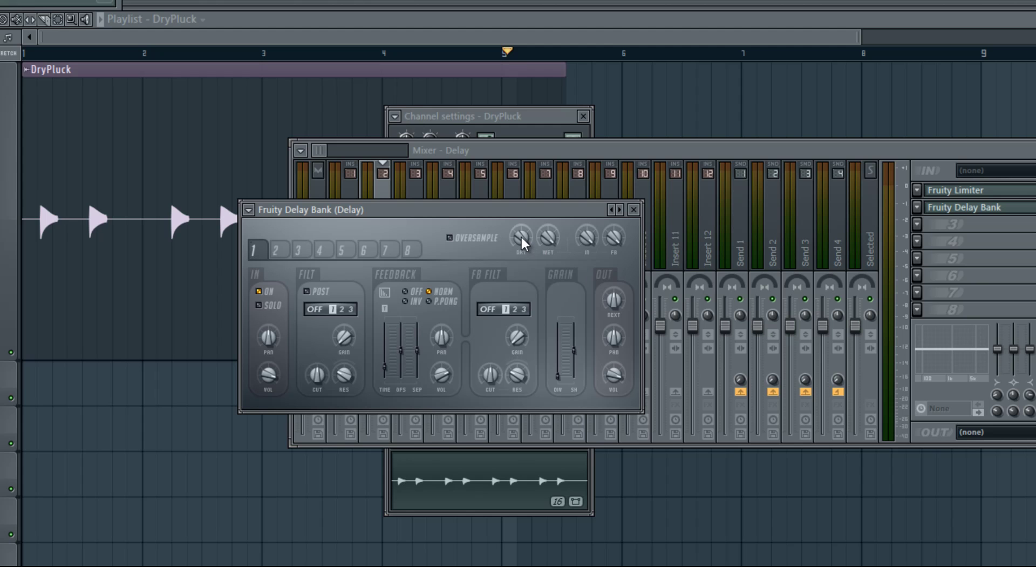
drag(520, 238, 516, 468)
Rearrange the windows, reselect the Delay track and reopen its Fruity Delay Bank
drag(489, 223, 703, 326)
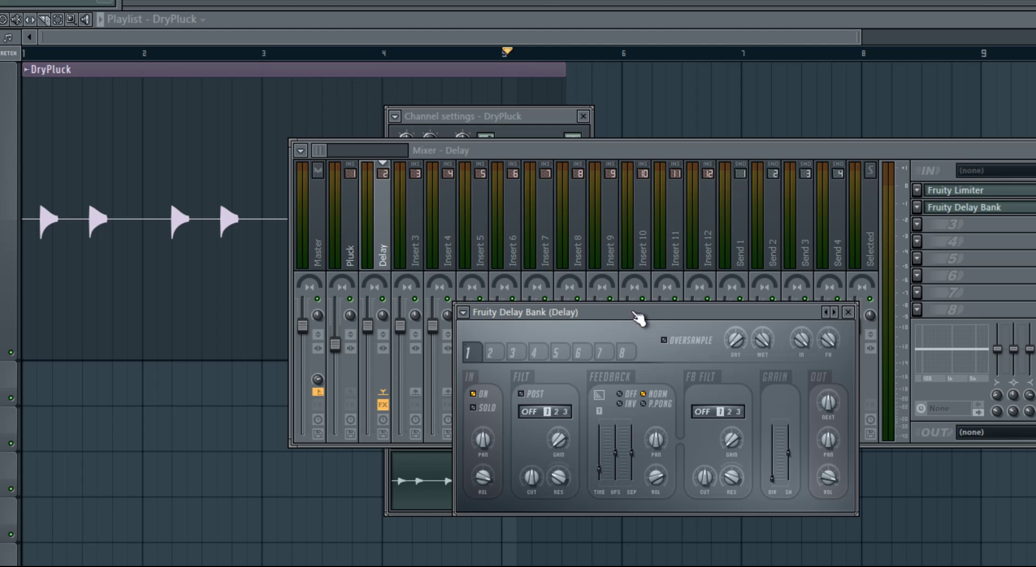
click(375, 219)
click(363, 219)
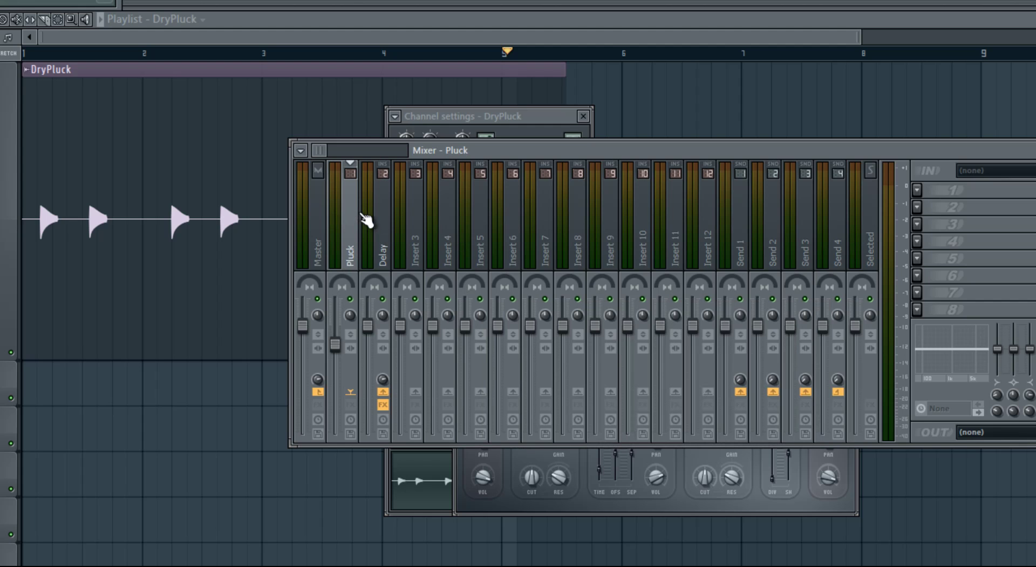
click(381, 235)
click(359, 232)
click(379, 249)
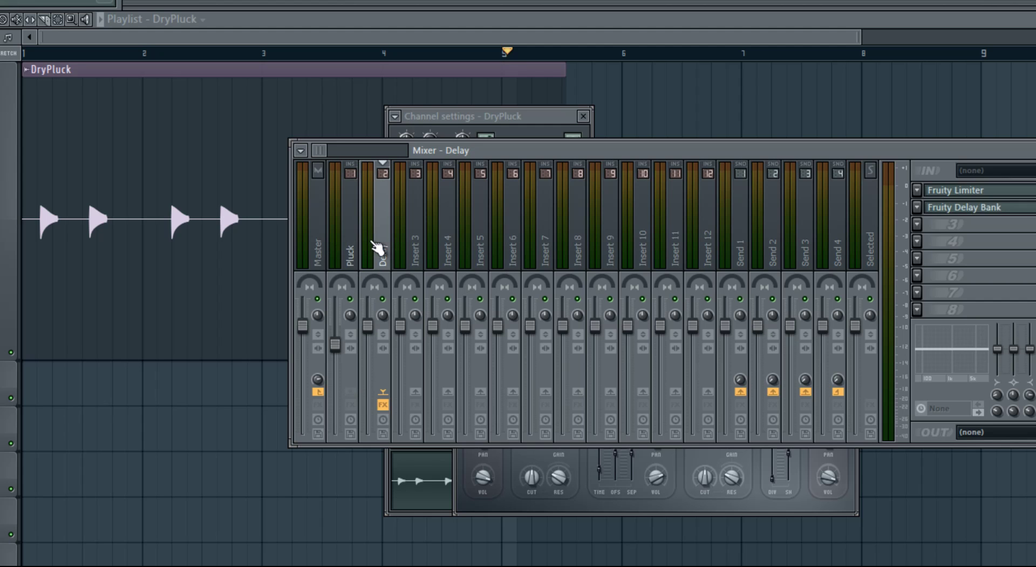
click(1029, 209)
drag(529, 303, 547, 280)
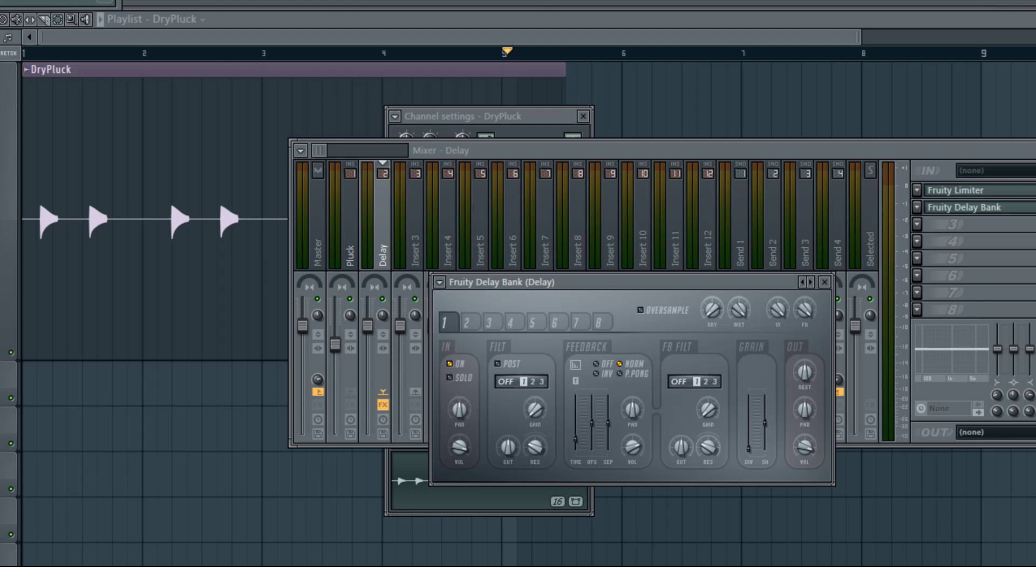
Play the song to hear the delay, then stop it with the mixer back in view
key(space)
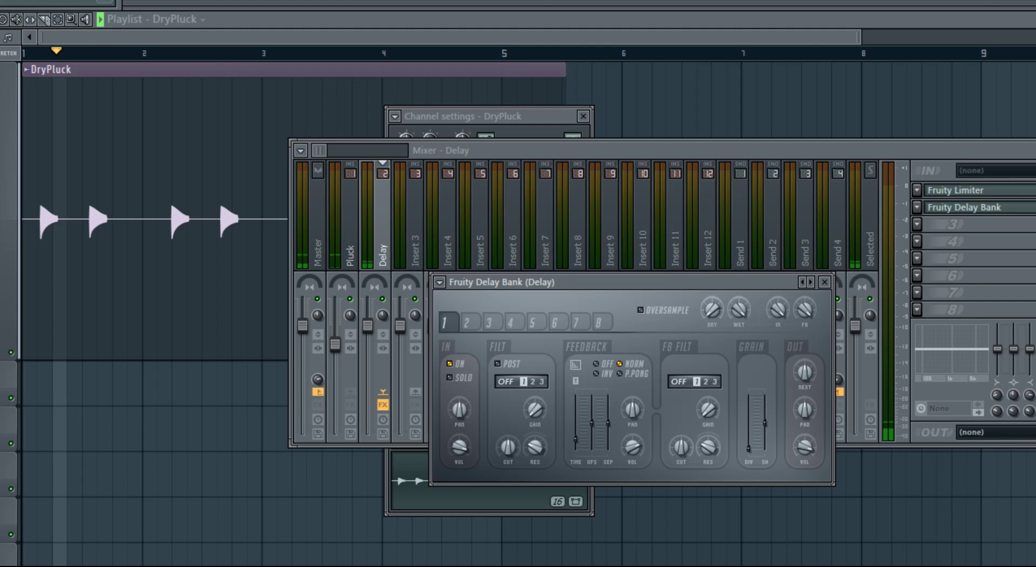
click(335, 342)
double_click(250, 136)
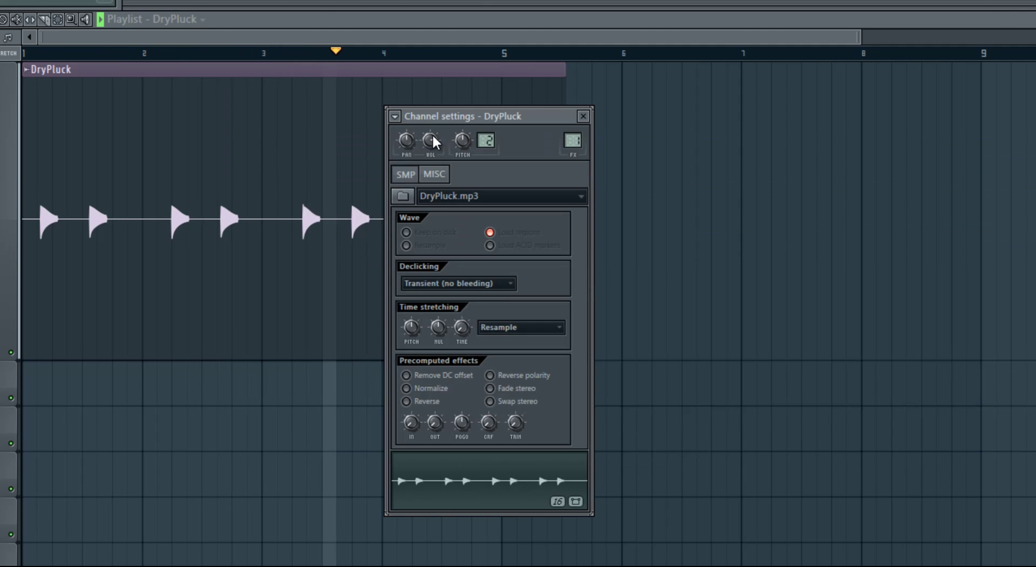
click(583, 116)
key(F9)
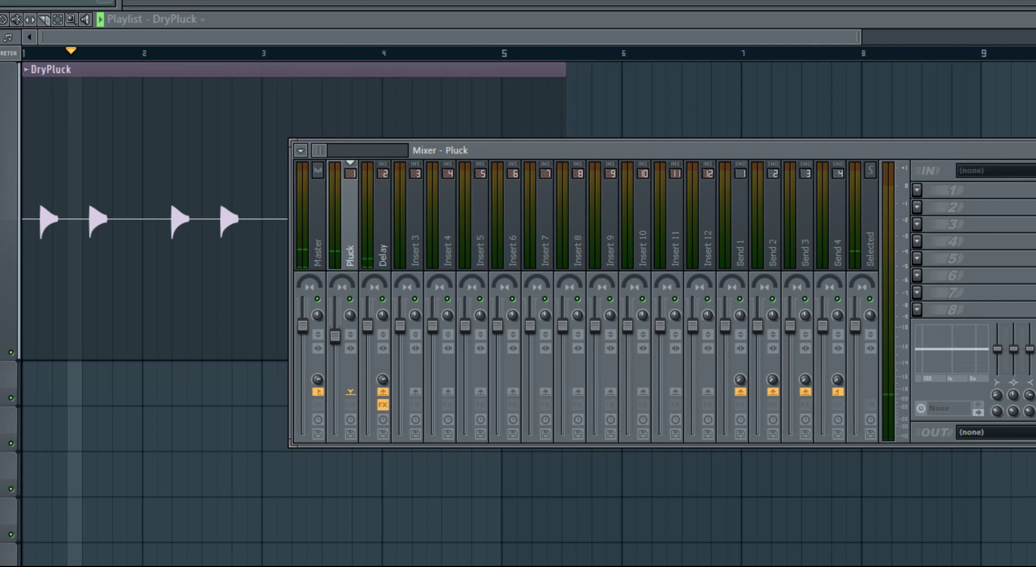
key(space)
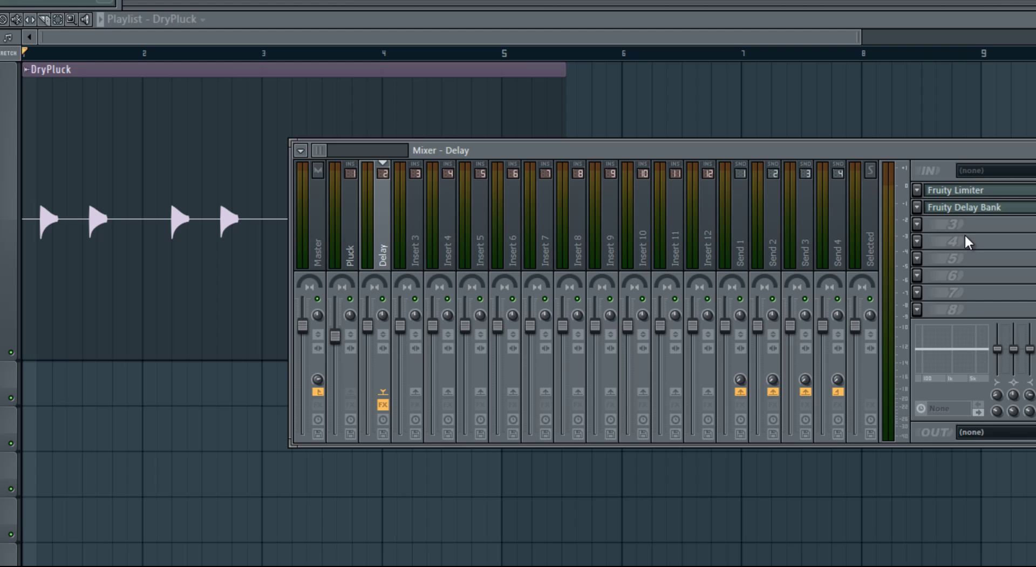
In delay bank 1, raise the feedback SEP slider and switch feedback to P.PONG
click(971, 210)
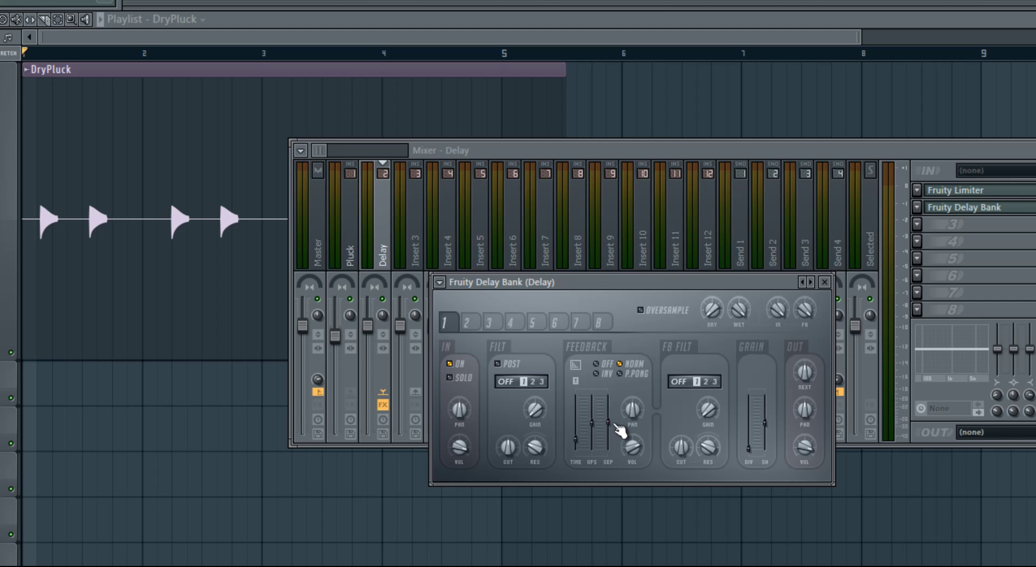
drag(615, 427, 621, 401)
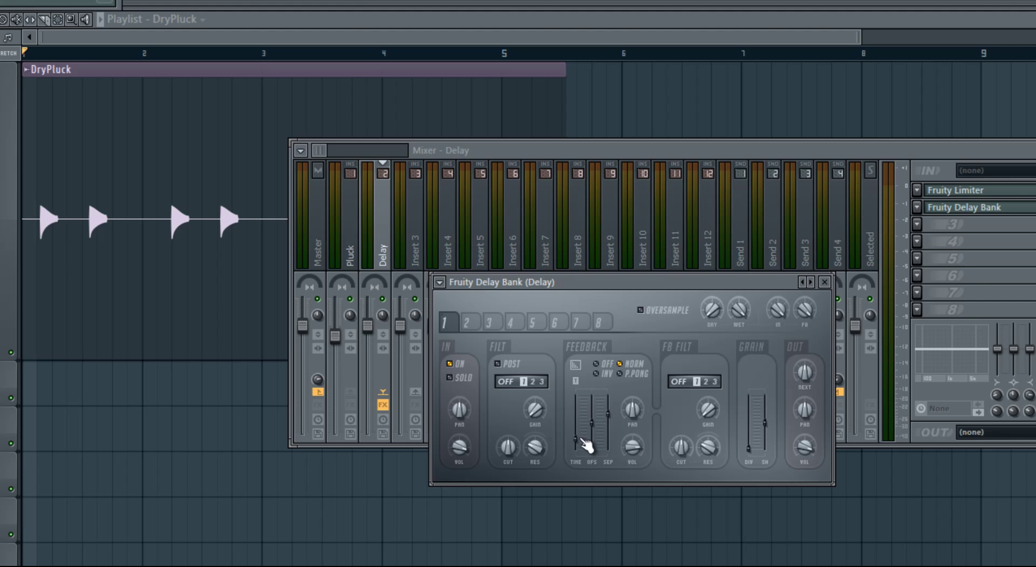
click(621, 373)
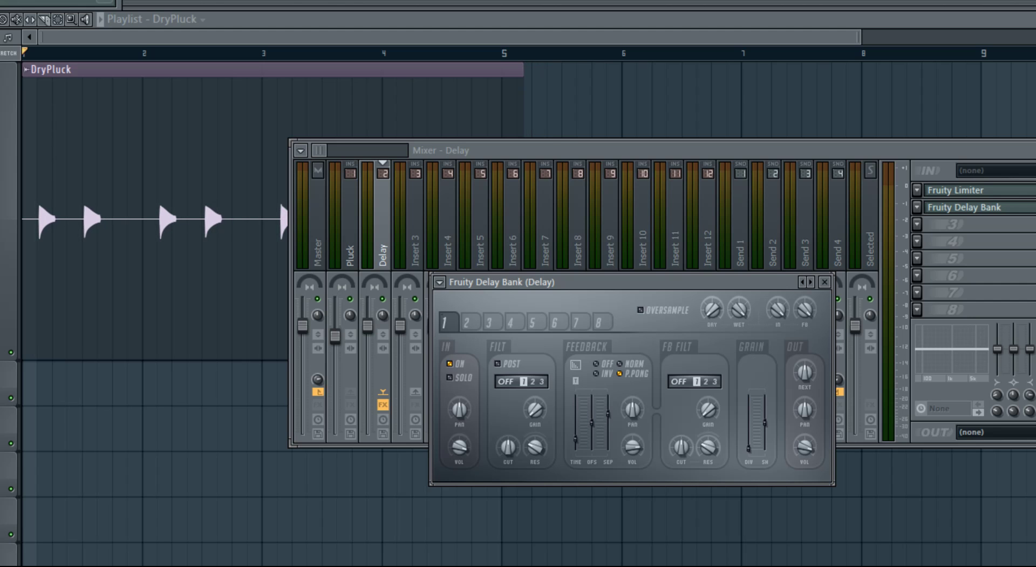
Play the pluck, reopen the Delay track's Fruity Delay Bank and move it clear of the mixer strips
double_click(180, 99)
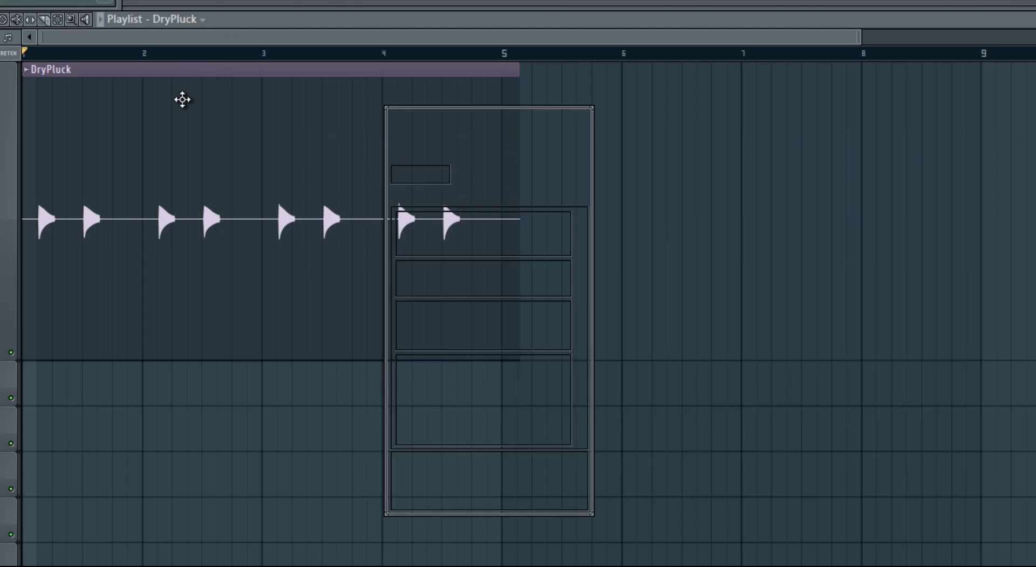
right_click(462, 327)
click(484, 342)
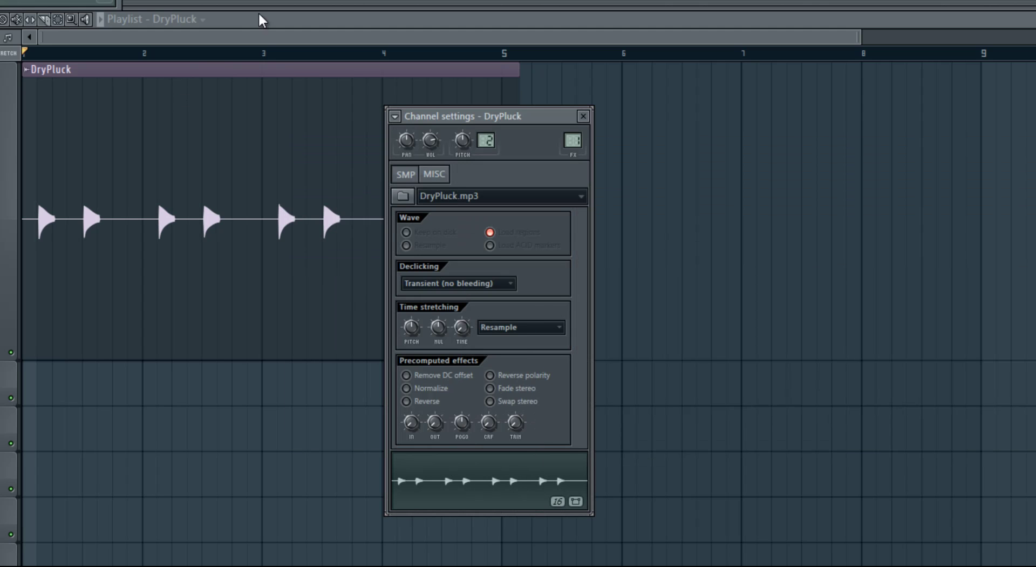
key(space)
key(F9)
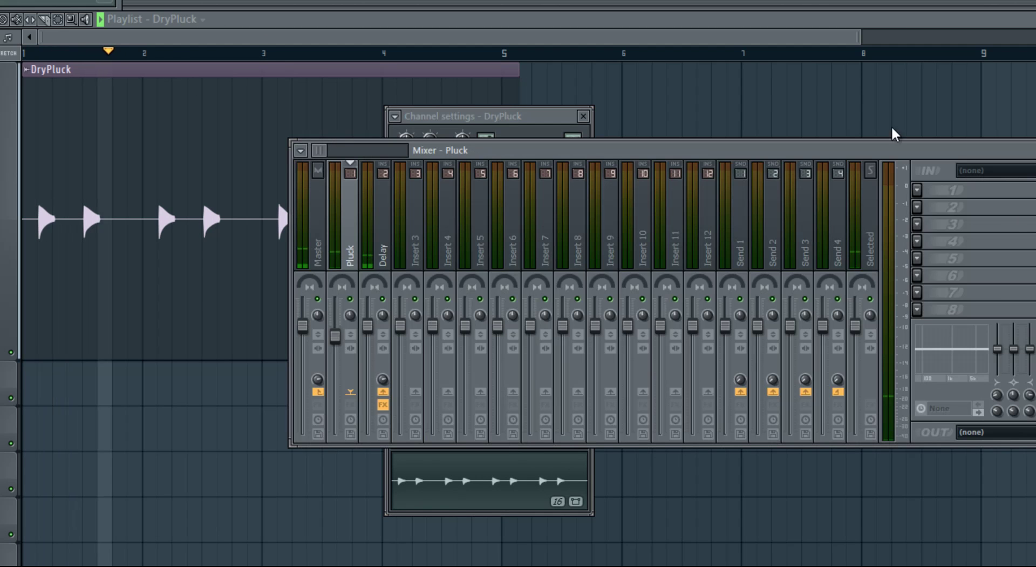
click(1007, 209)
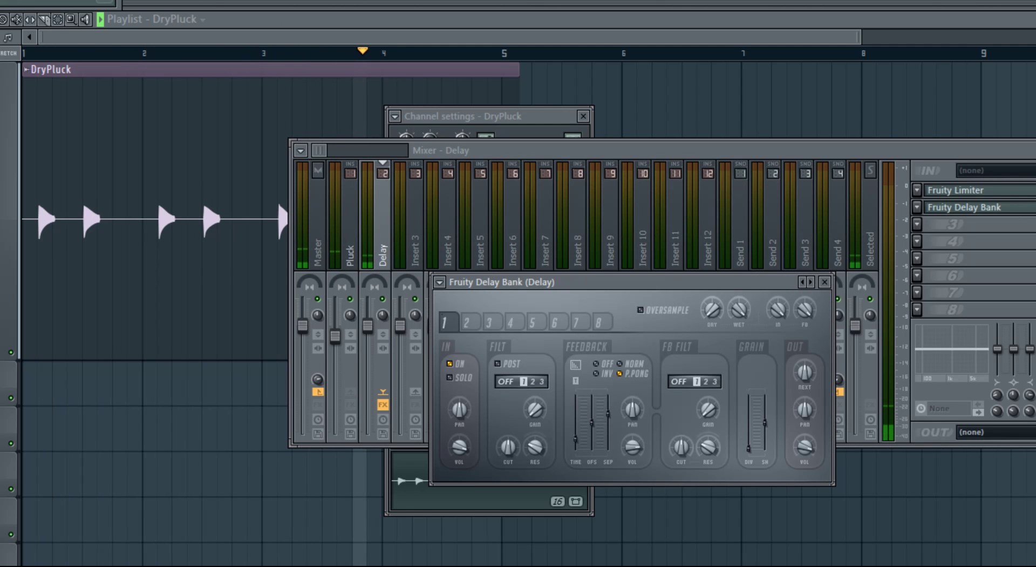
key(space)
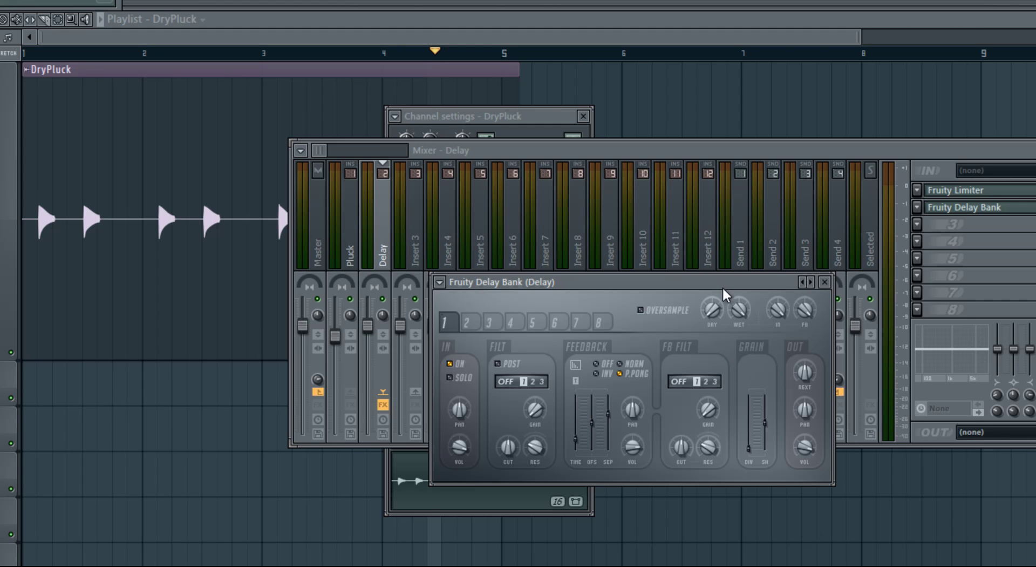
drag(729, 300, 590, 268)
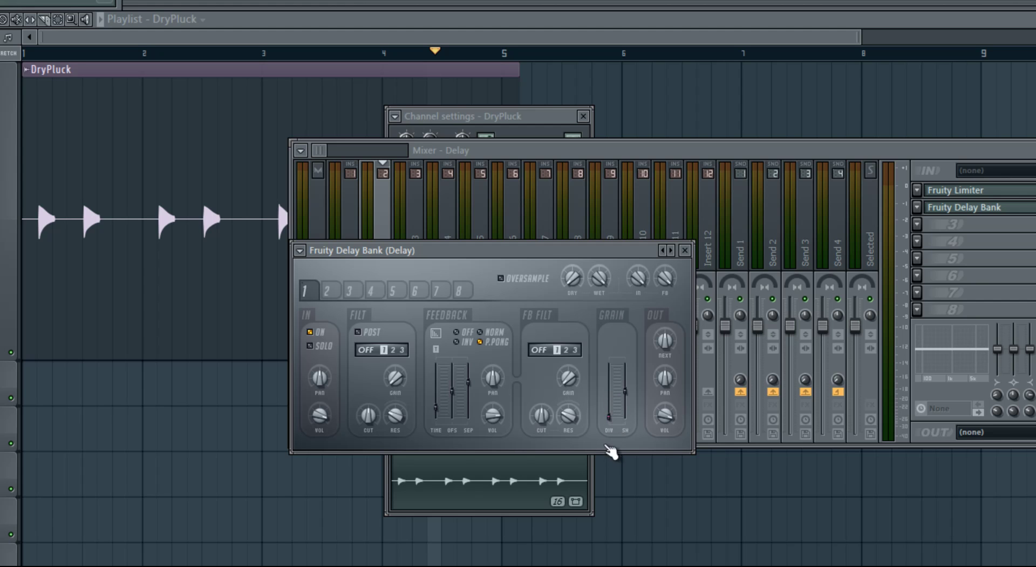
Raise bank 1's GRAIN DIV and SH sliders, playing the song to audition the grain
drag(612, 407, 615, 386)
key(space)
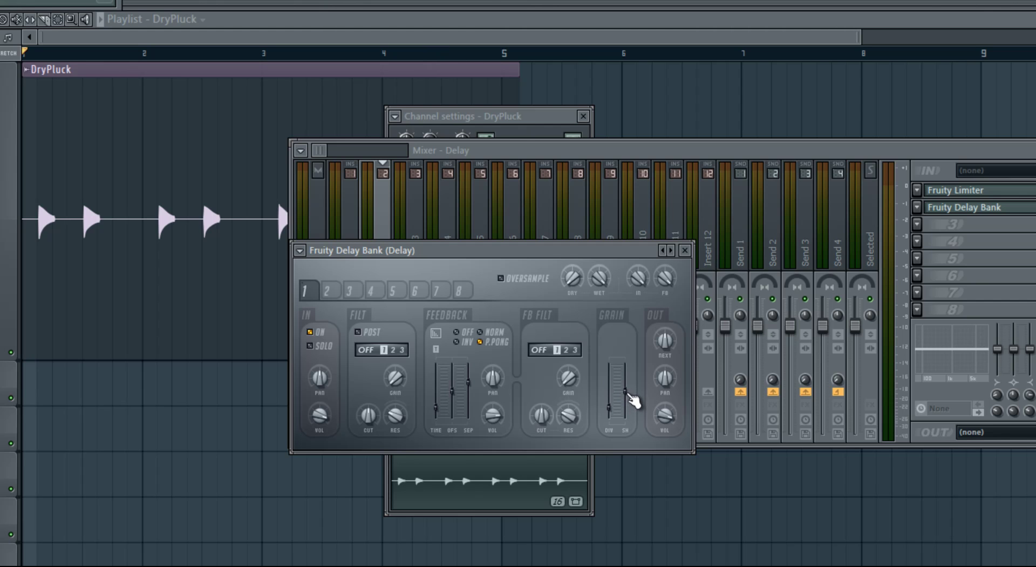
drag(630, 394, 627, 353)
key(space)
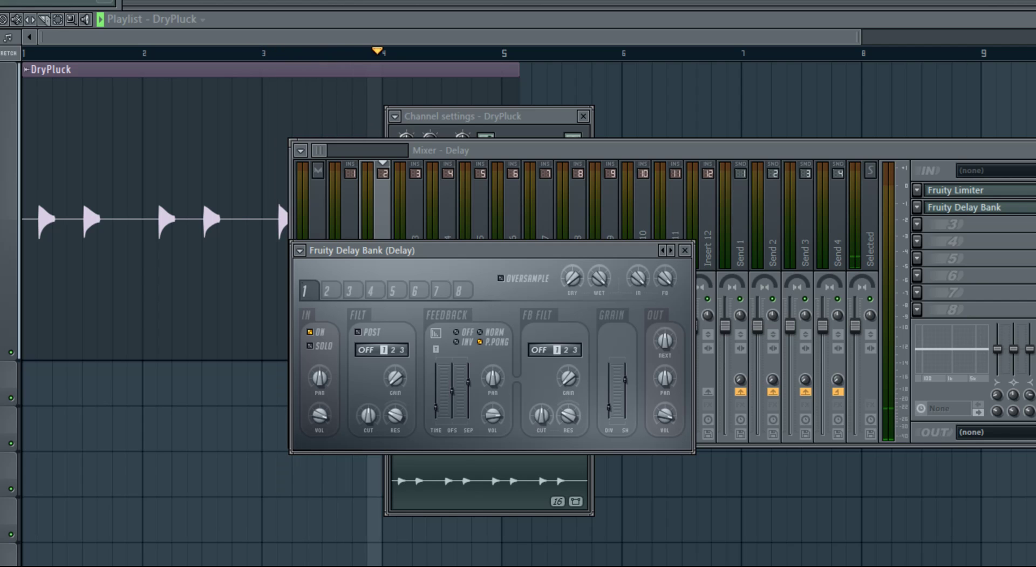
key(space)
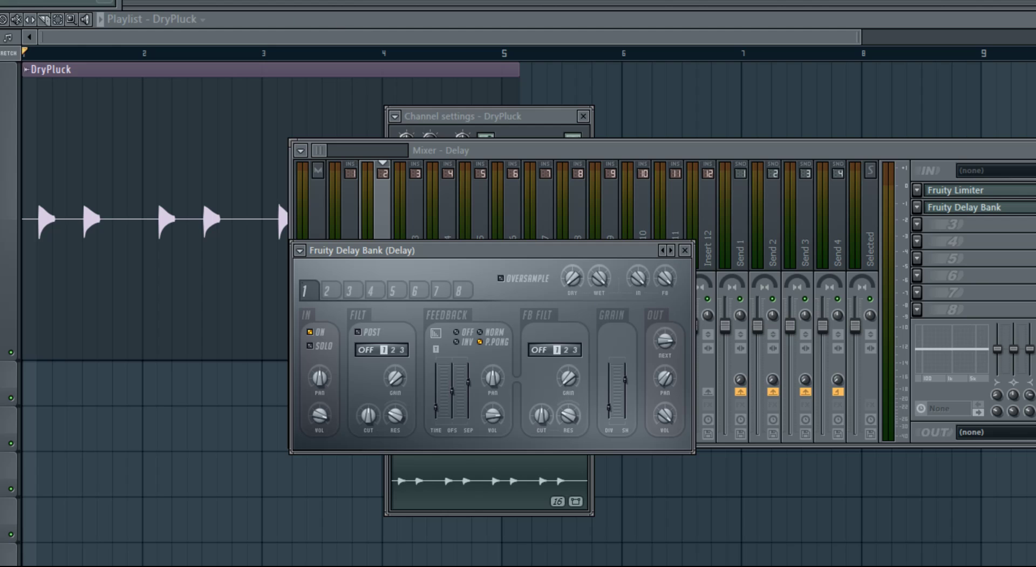
key(space)
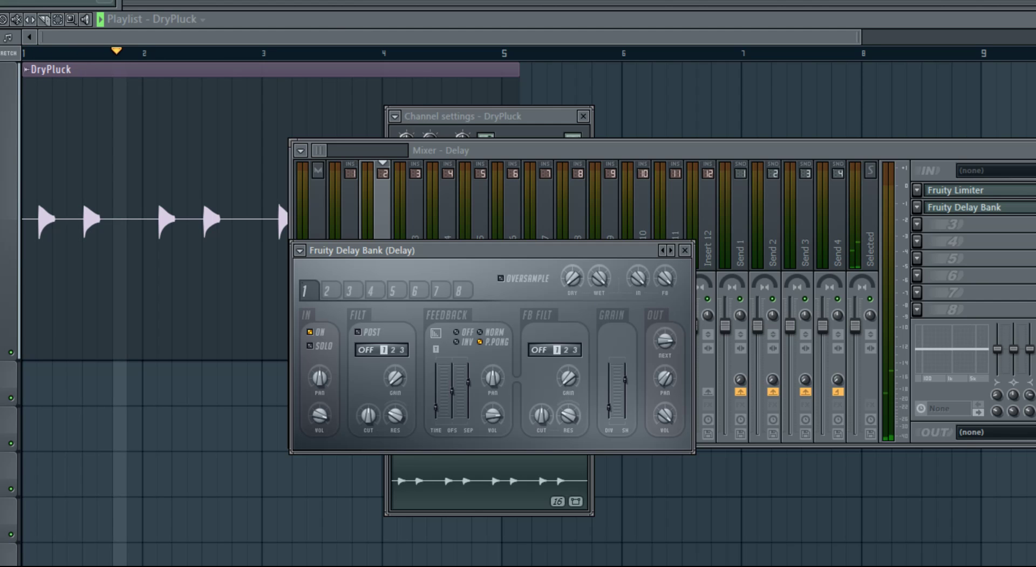
key(space)
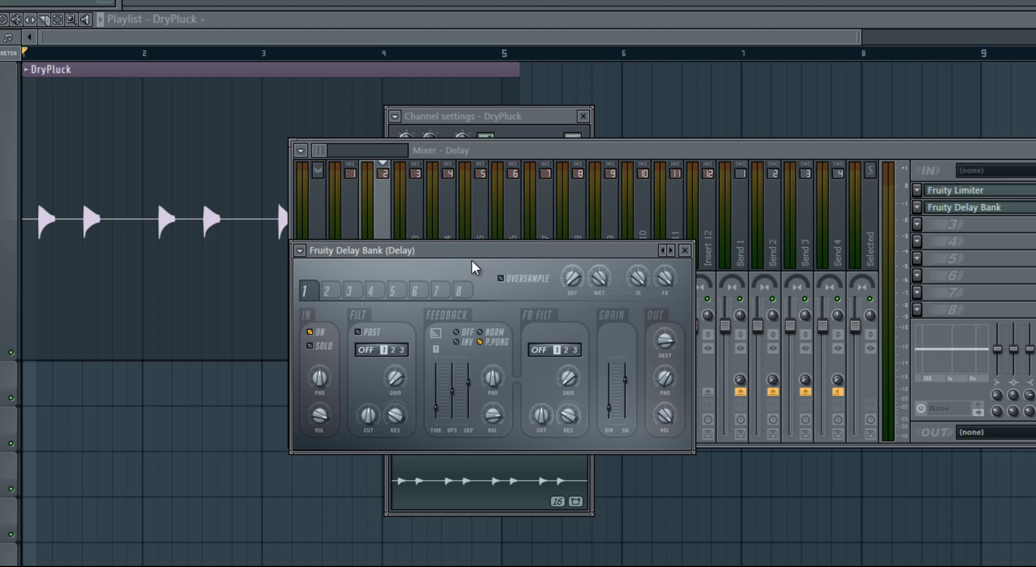
Give delay bank 2 a longer time, raised offset, feedback, grain division and right pan, then audition it
click(331, 292)
drag(441, 249, 418, 168)
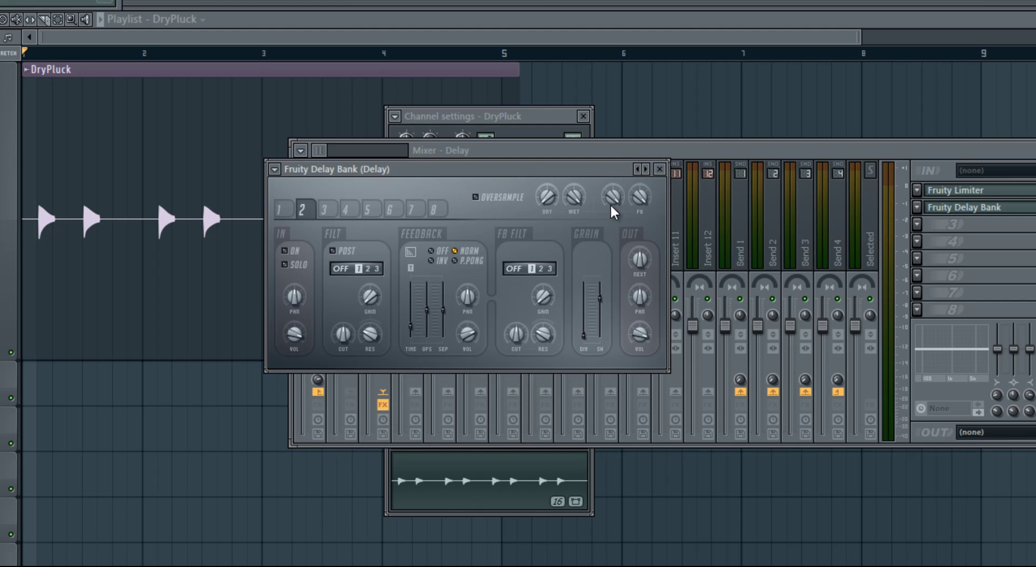
mouse_move(422, 318)
mouse_down()
mouse_move(416, 328)
mouse_move(419, 306)
mouse_up()
drag(432, 324, 421, 235)
drag(467, 333, 467, 323)
drag(582, 346, 587, 169)
drag(639, 300, 640, 253)
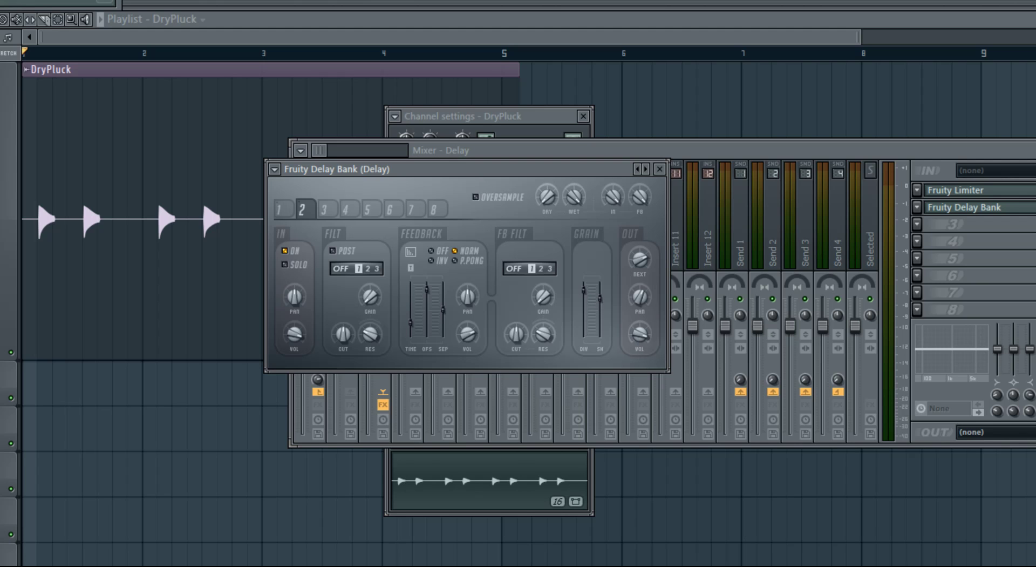
key(space)
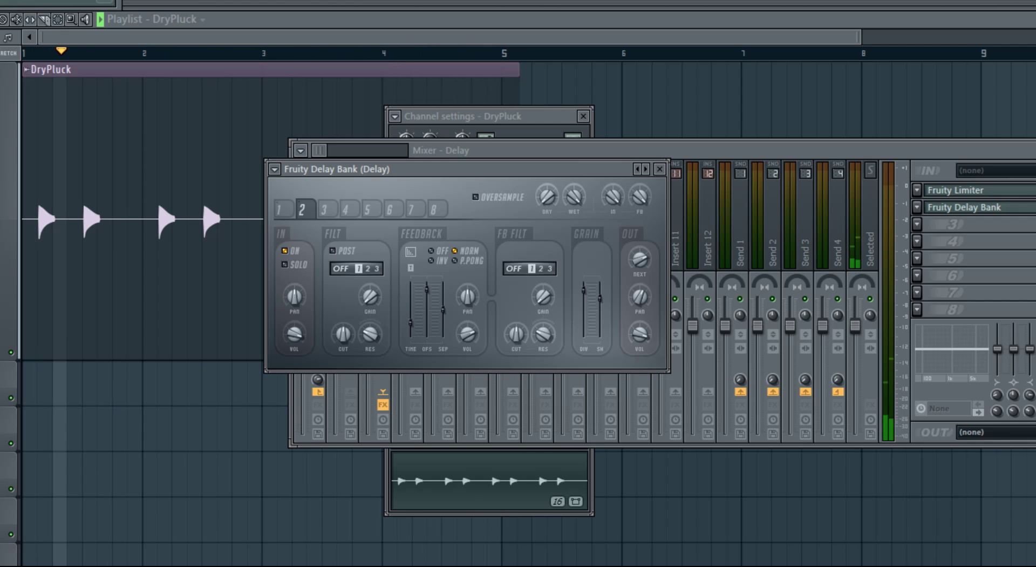
key(space)
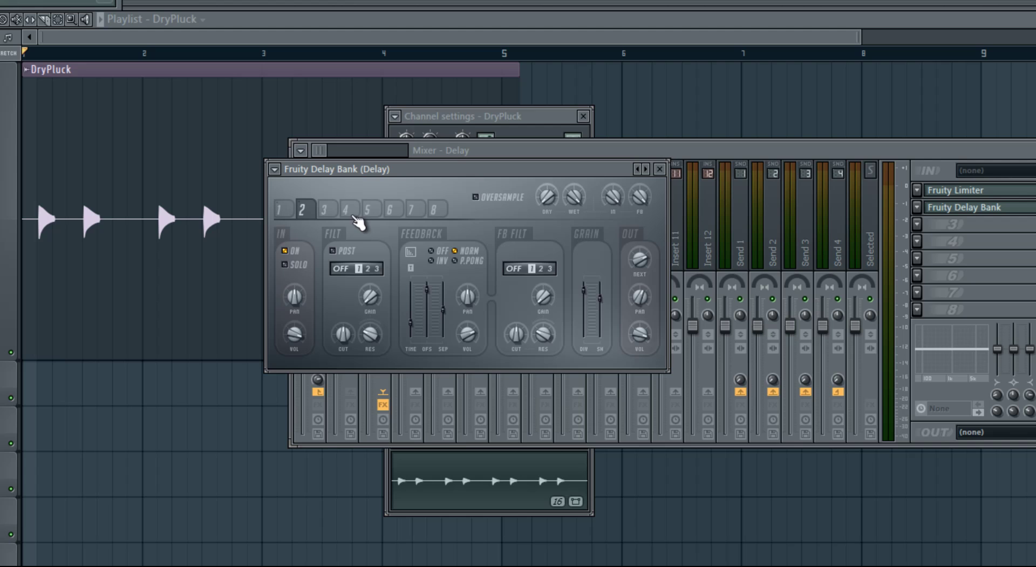
On delay bank 3, shorten the delay time slightly and add some grain division
click(325, 210)
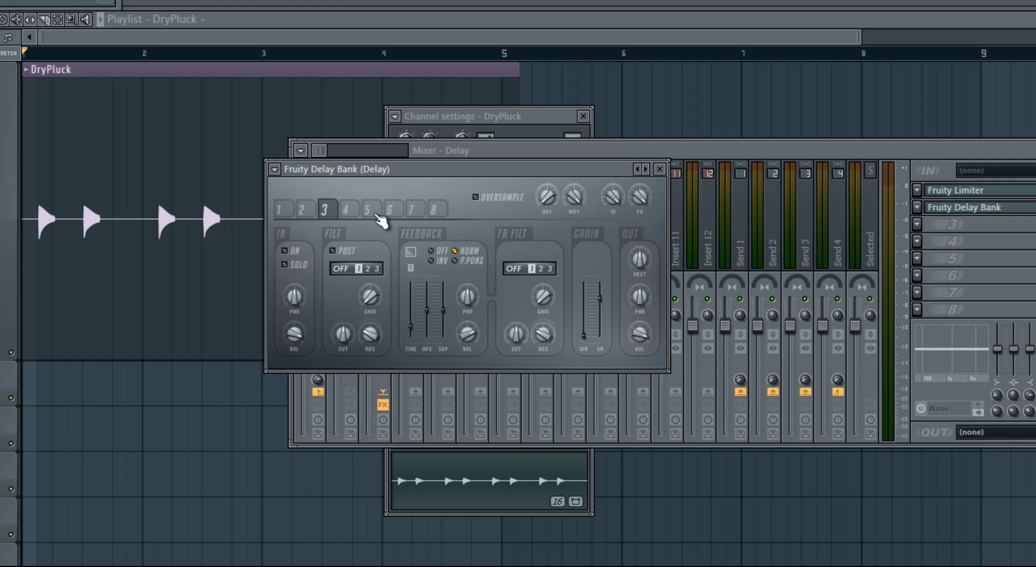
drag(415, 169, 454, 191)
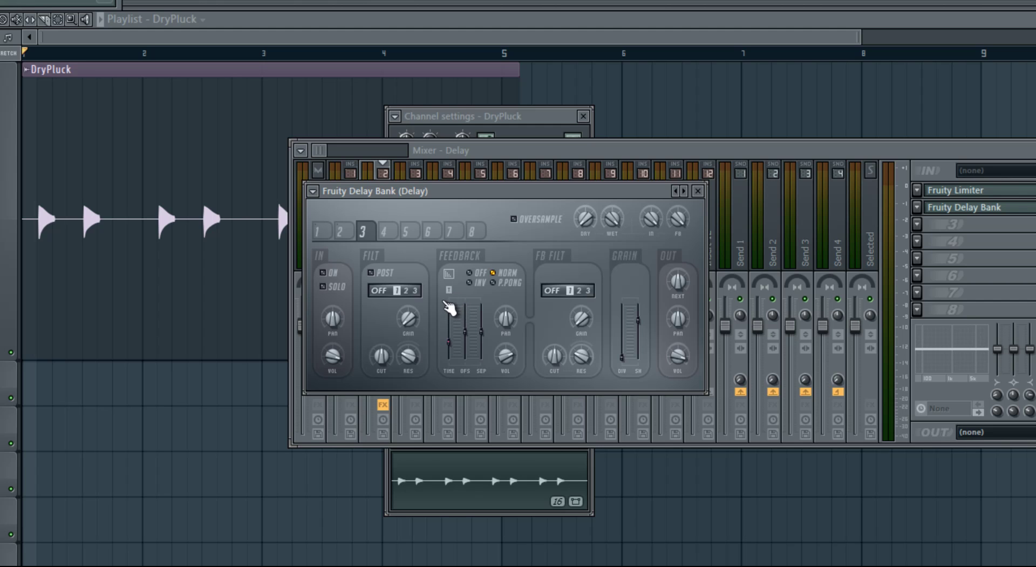
scroll(449, 308, down, 2)
drag(623, 357, 623, 316)
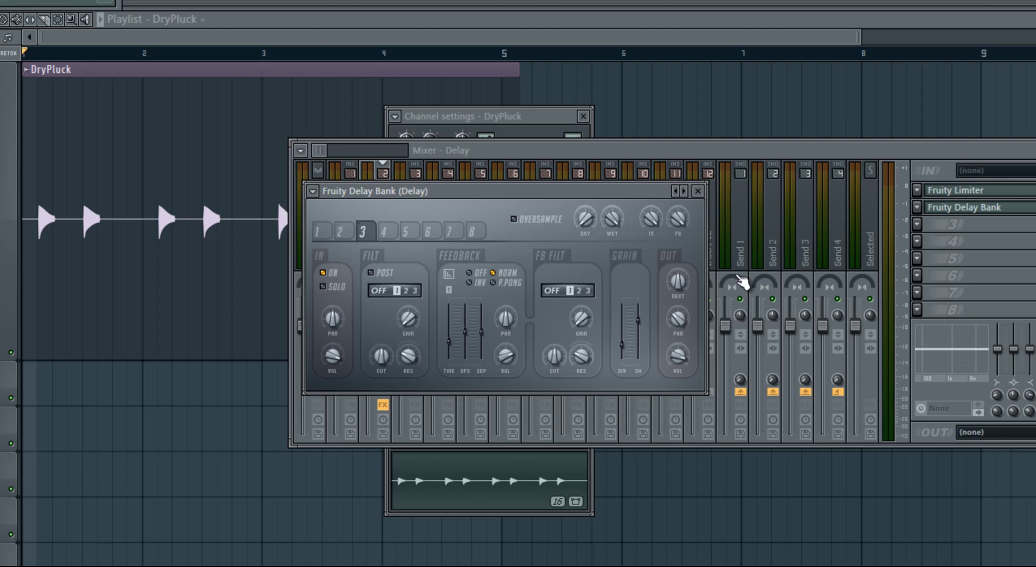
Lower delay bank 3's output volume slightly
click(341, 231)
click(323, 231)
click(353, 237)
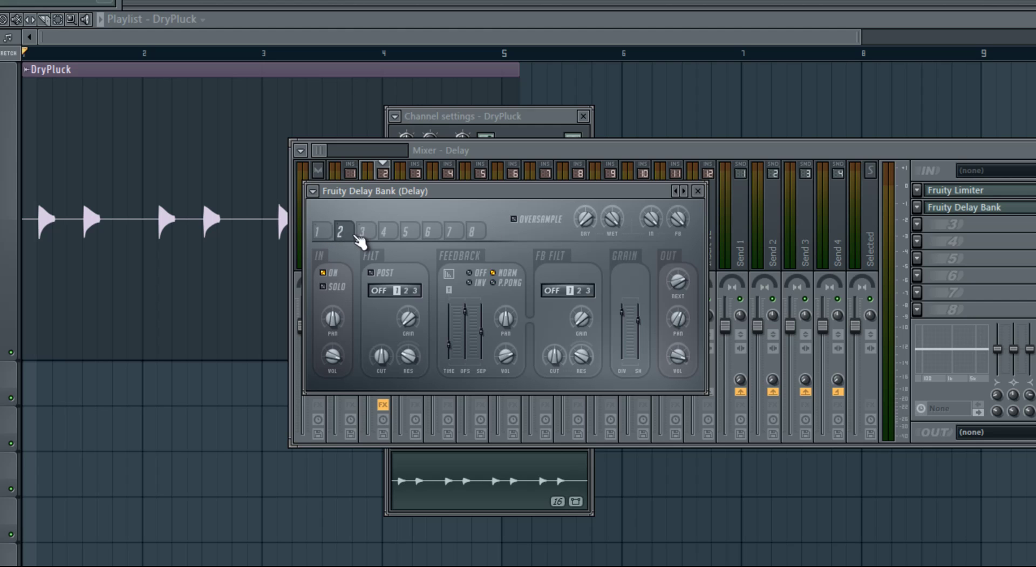
click(362, 233)
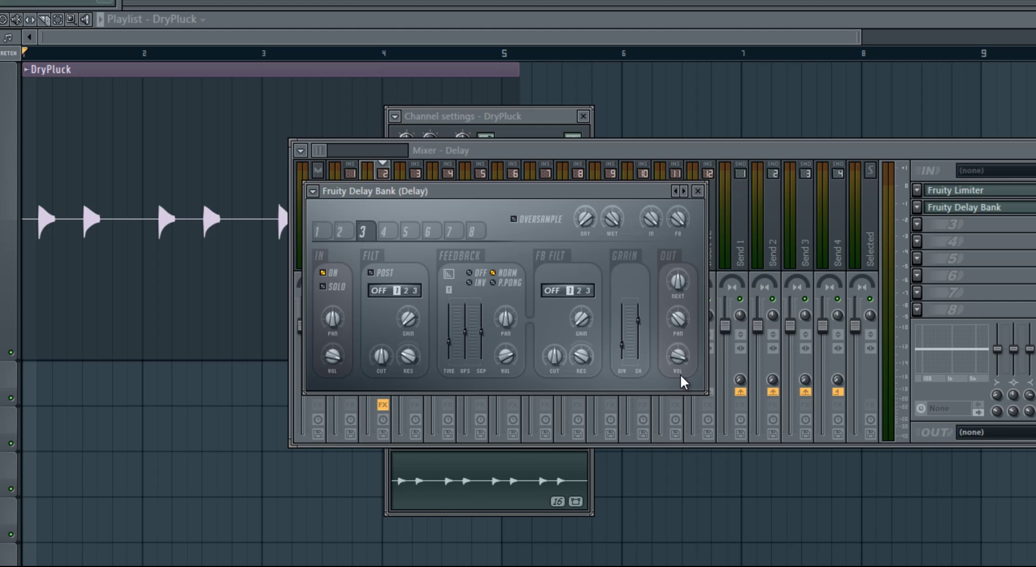
drag(676, 358, 676, 353)
Play the song to compare delay banks 3 and 2, ending on bank 2
key(space)
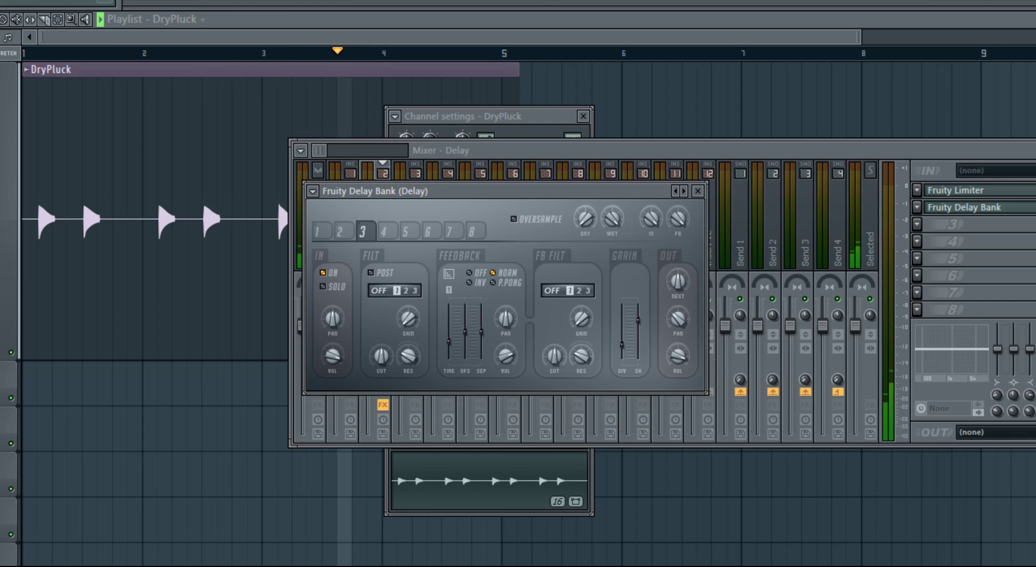
key(space)
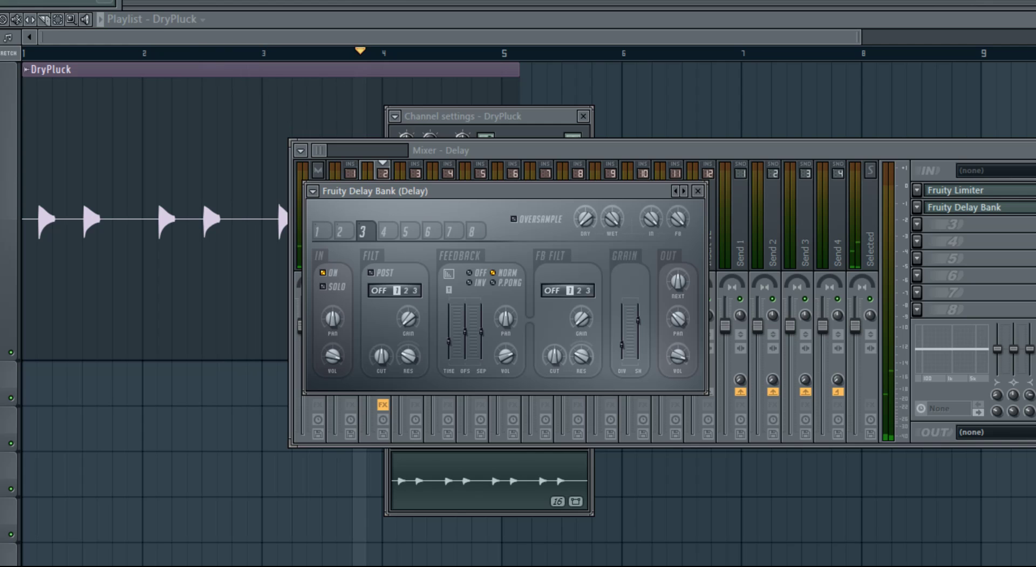
key(space)
click(348, 231)
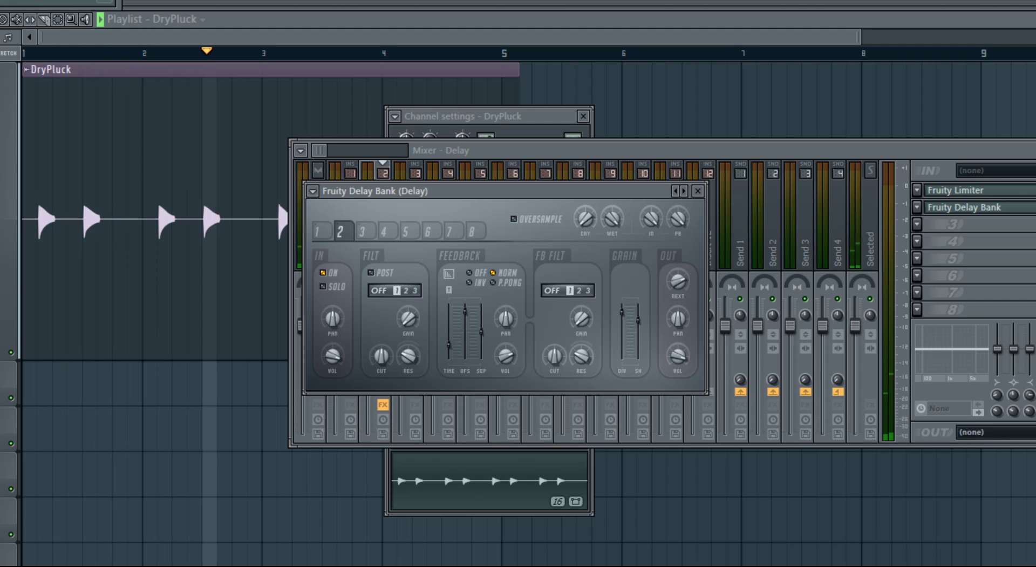
key(space)
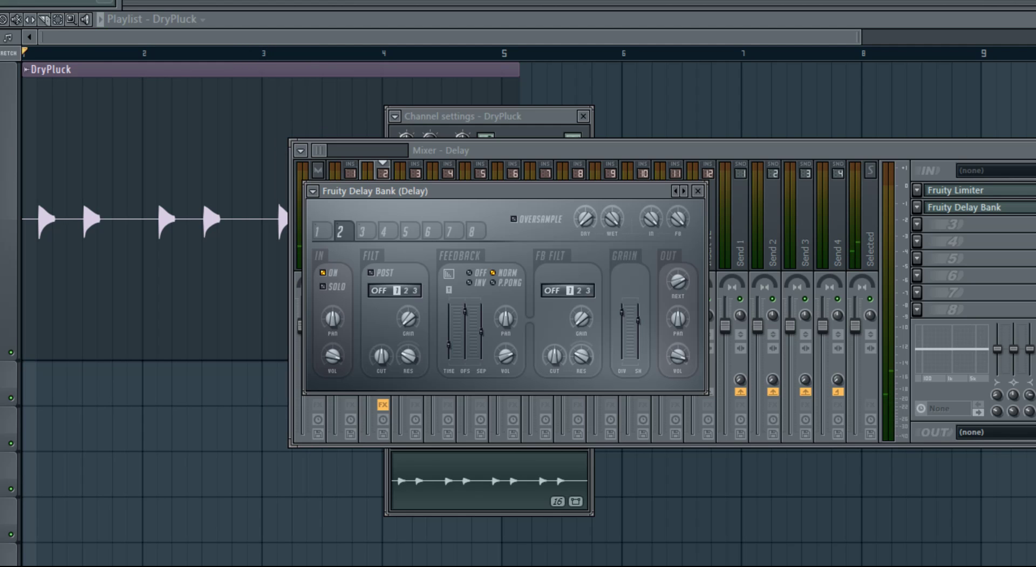
Open the Fruity Limiter on the Delay mixer track
click(711, 203)
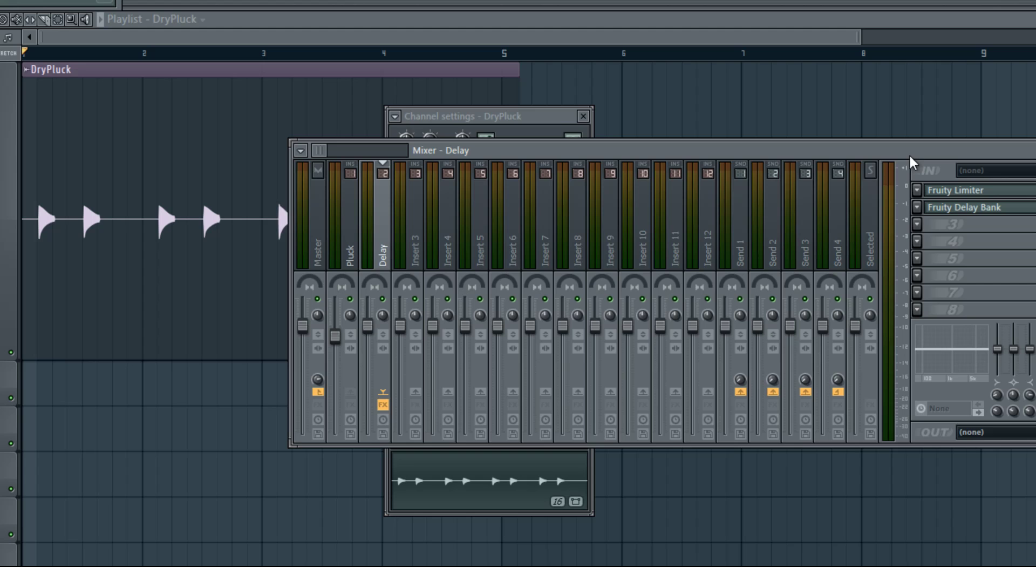
drag(914, 153, 873, 144)
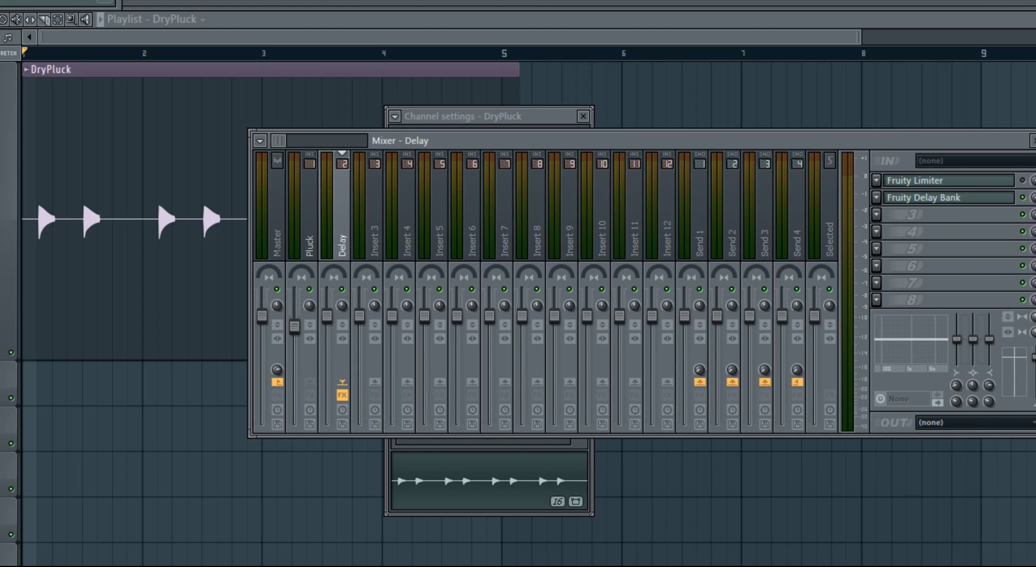
click(993, 182)
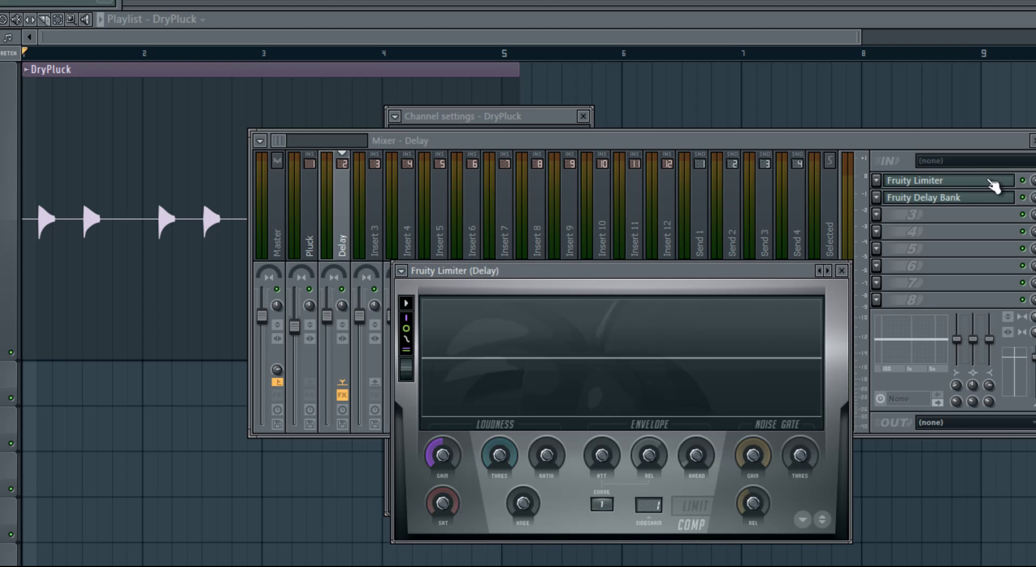
drag(560, 271, 510, 197)
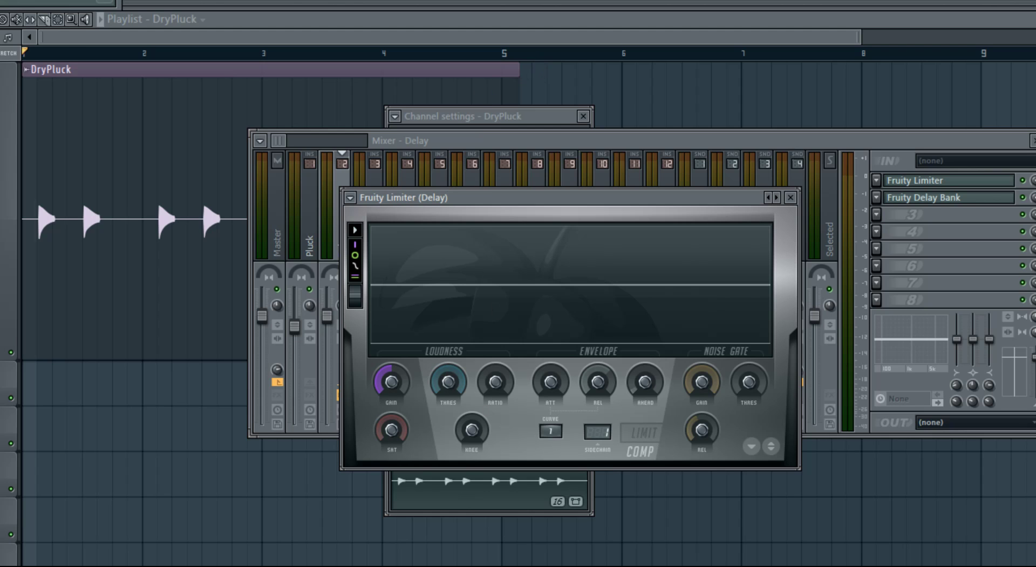
Turn up the limiter's compression ratio while playing the song
key(space)
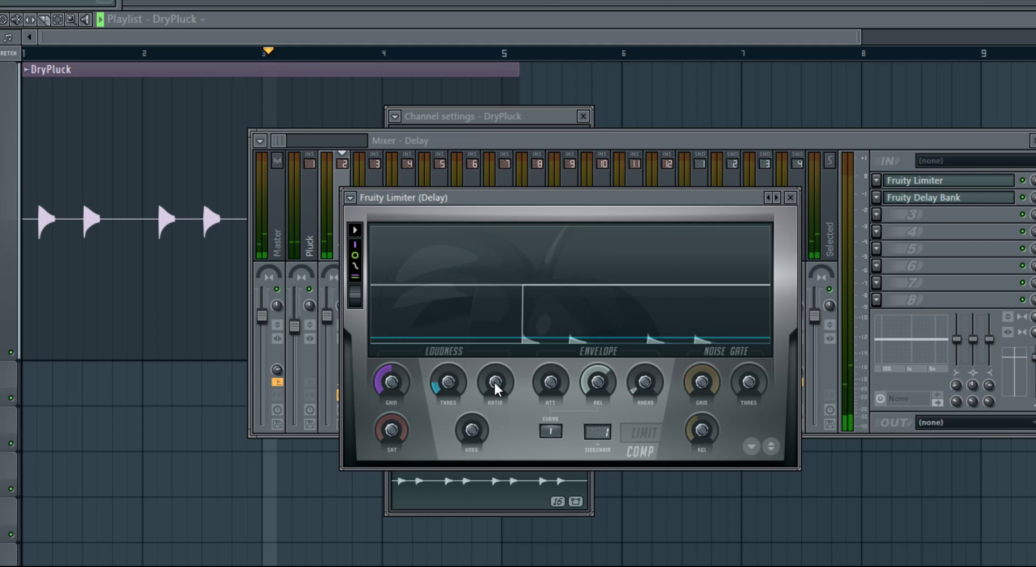
drag(494, 381, 494, 357)
key(space)
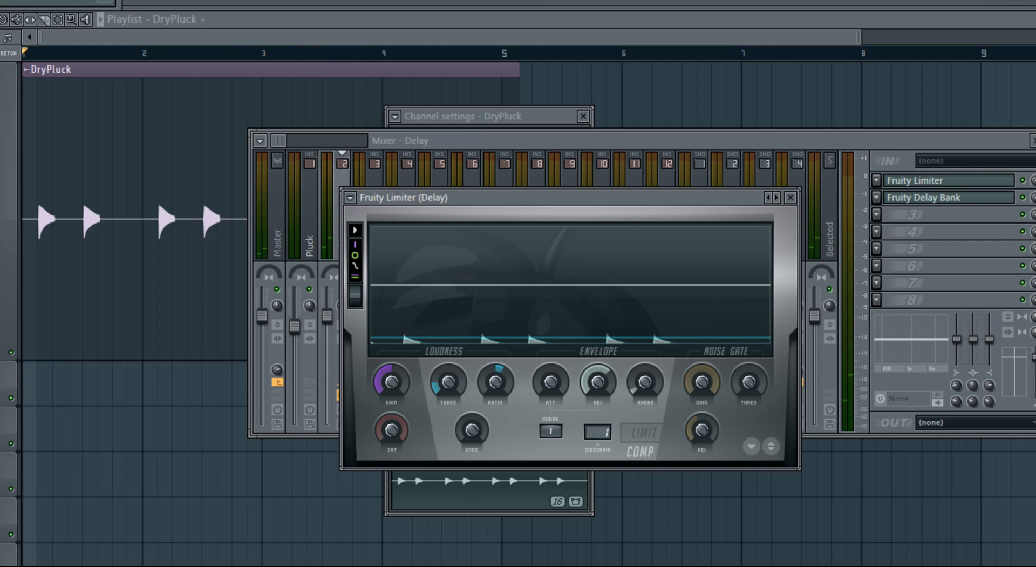
key(space)
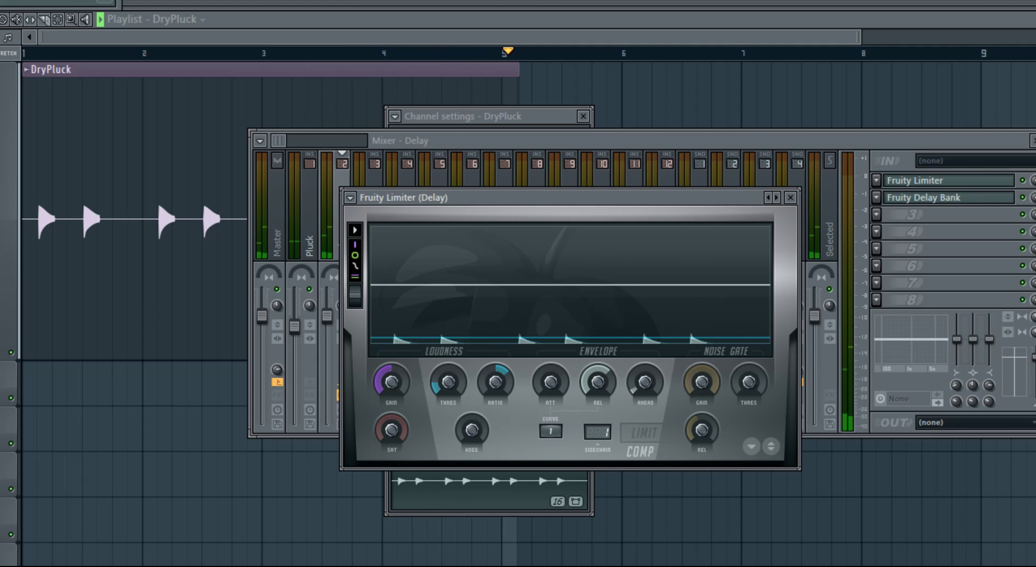
key(space)
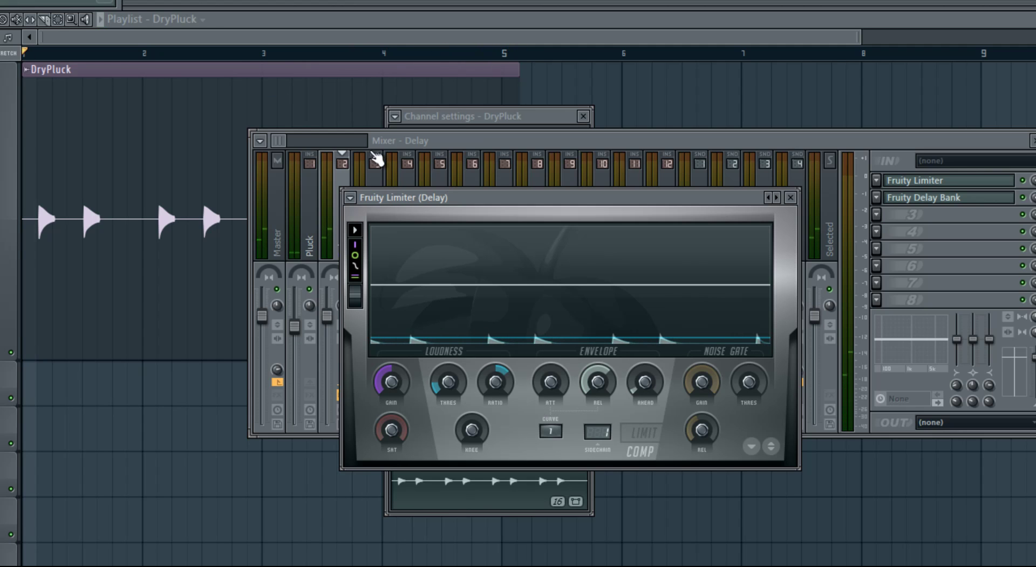
Reopen the Delay track's Fruity Limiter and play the song to watch it react
click(381, 202)
key(Left)
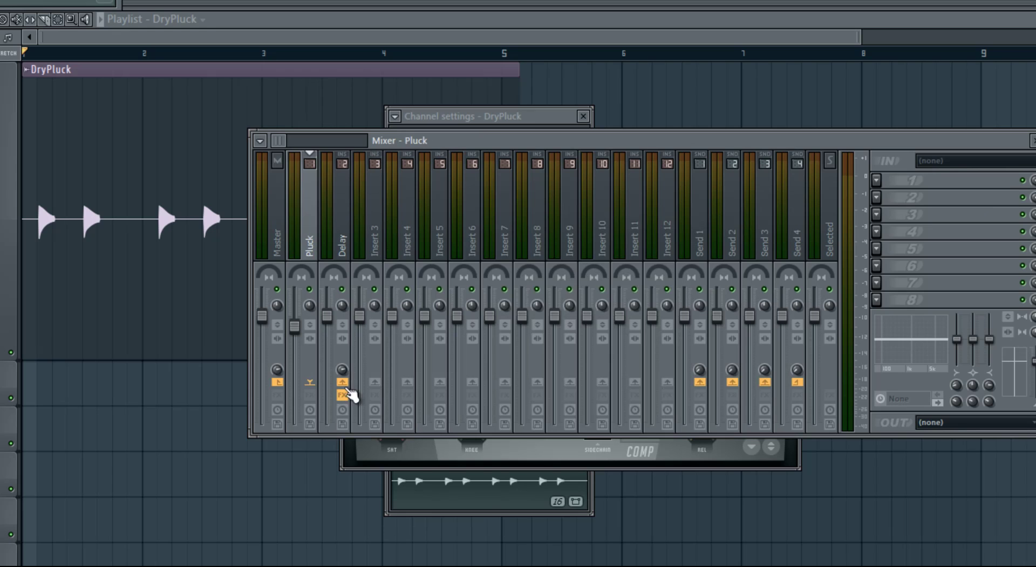
click(348, 263)
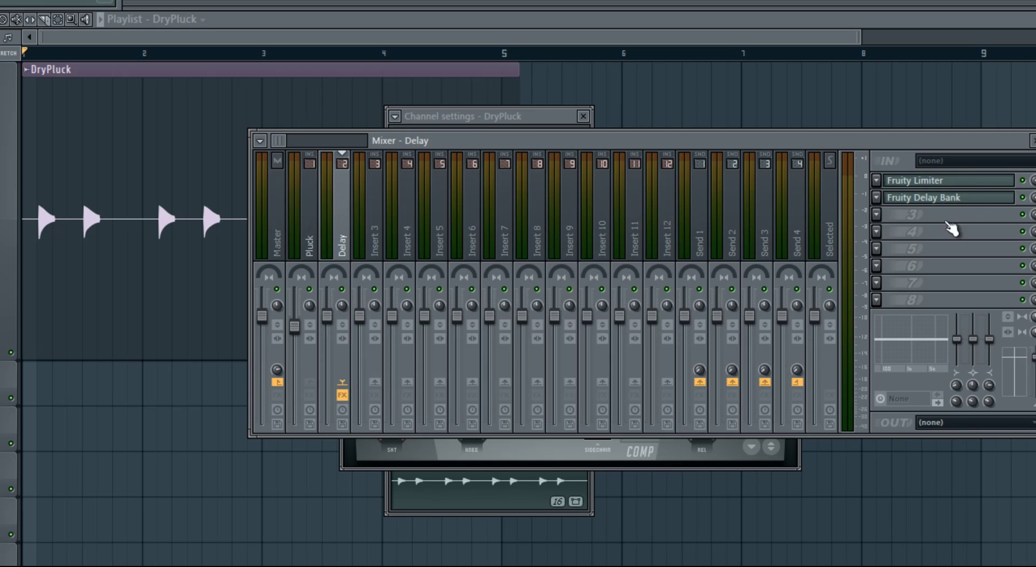
click(922, 198)
click(923, 198)
click(925, 180)
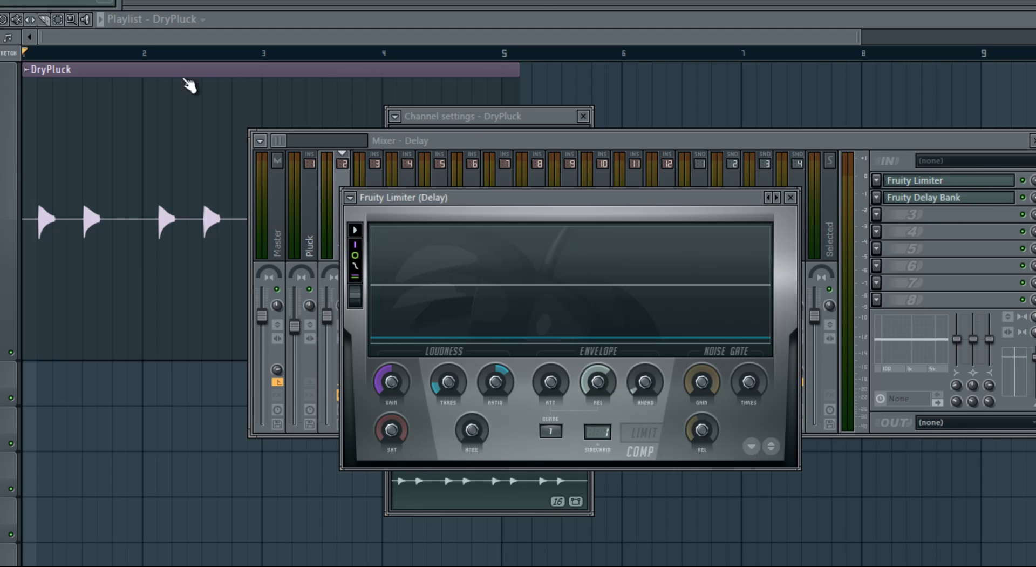
key(space)
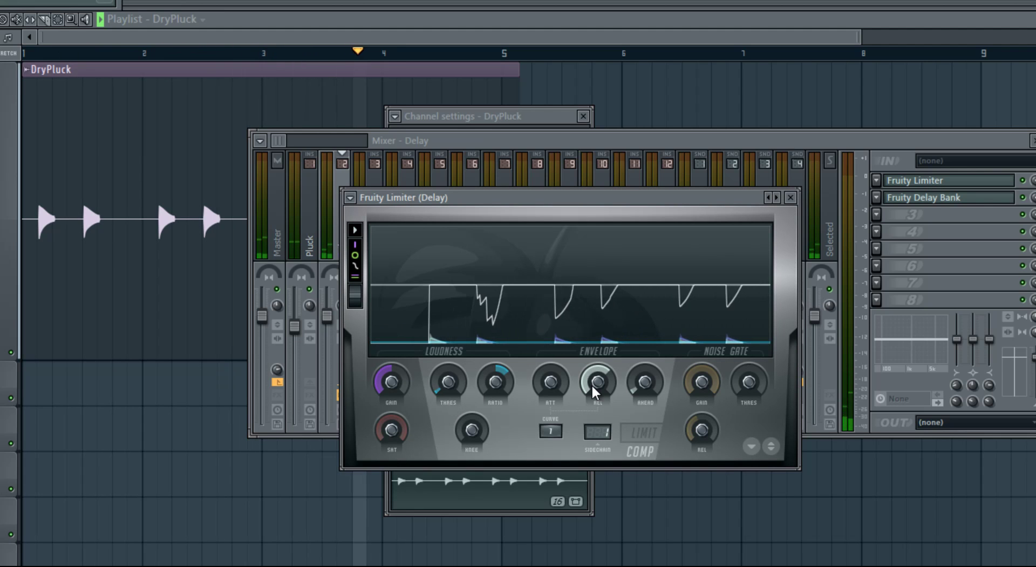
Restart playback and reopen the Delay track's limiter to check gain reduction on each pluck
click(298, 326)
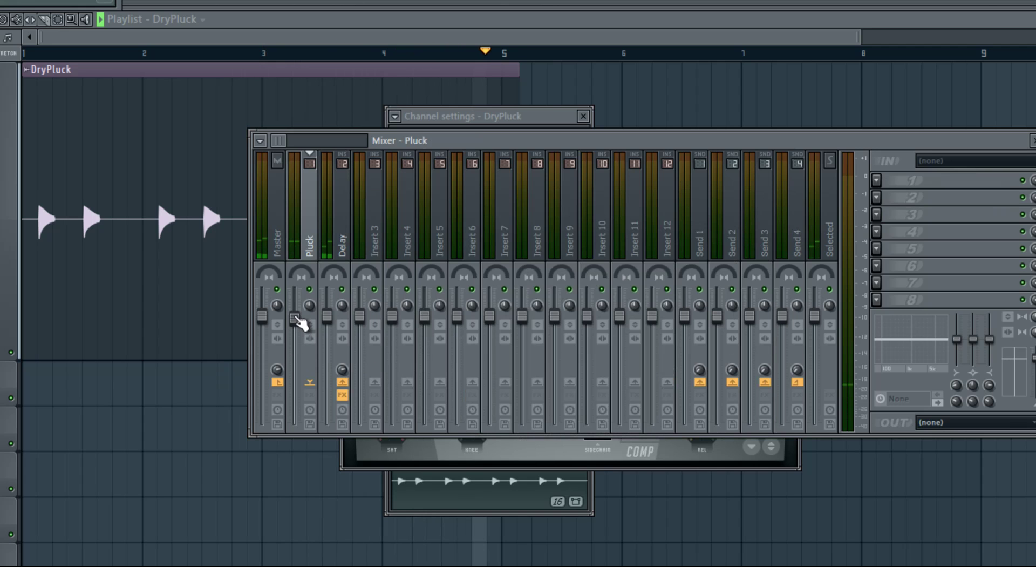
key(space)
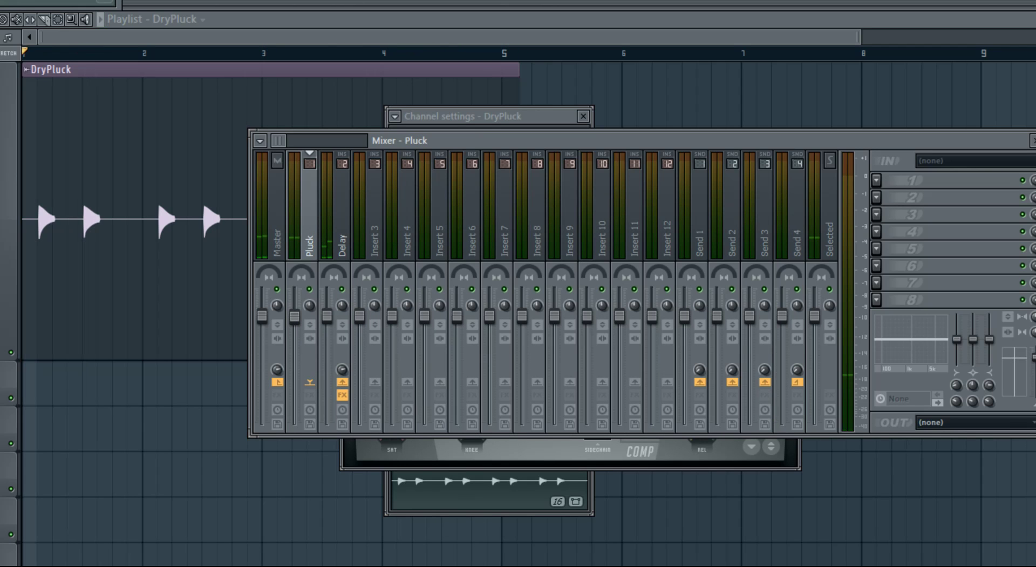
key(space)
click(345, 225)
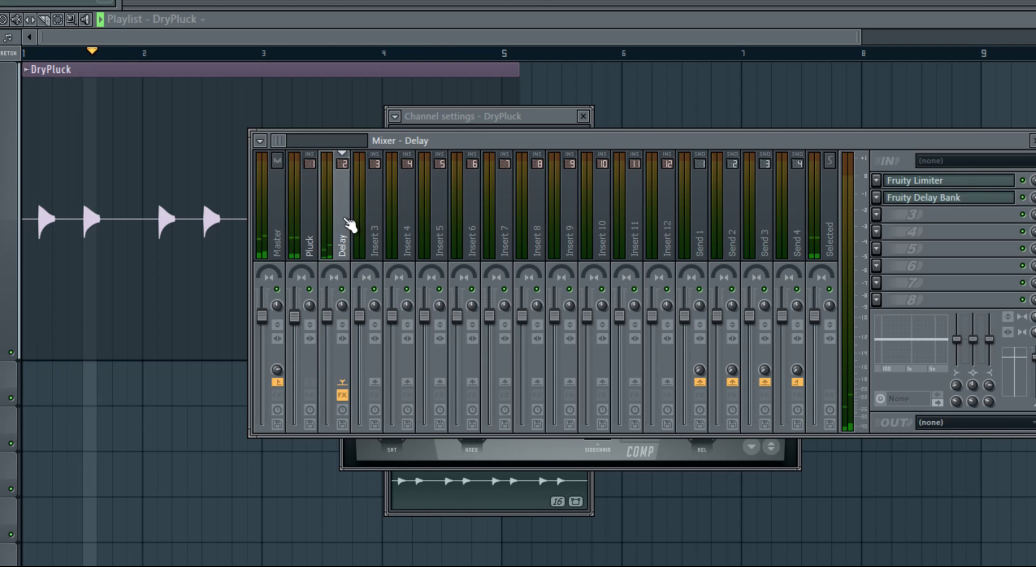
click(945, 182)
click(945, 183)
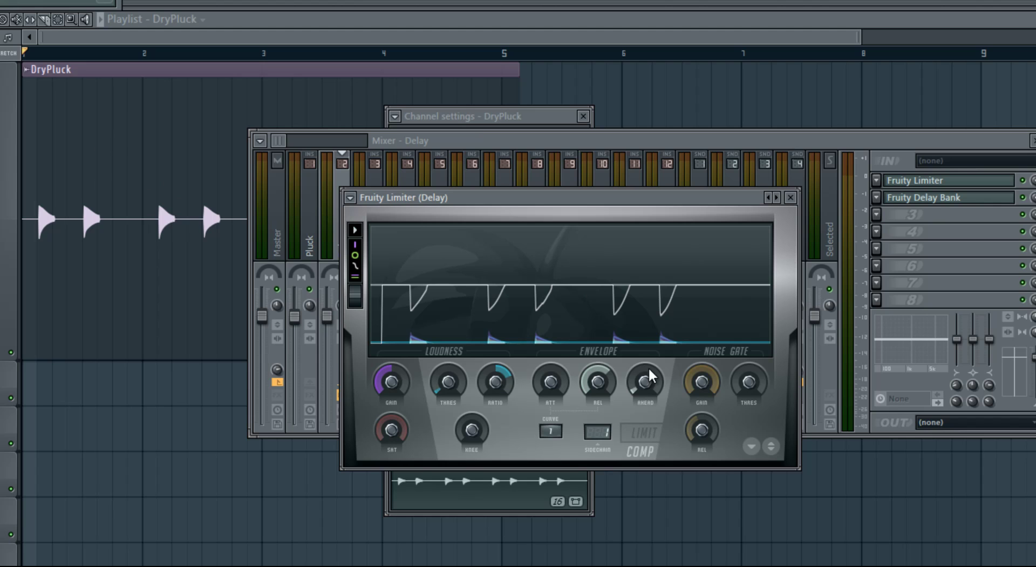
Turn up the Fruity Limiter's lookahead and audition the smoother ducking
drag(640, 390, 644, 298)
key(space)
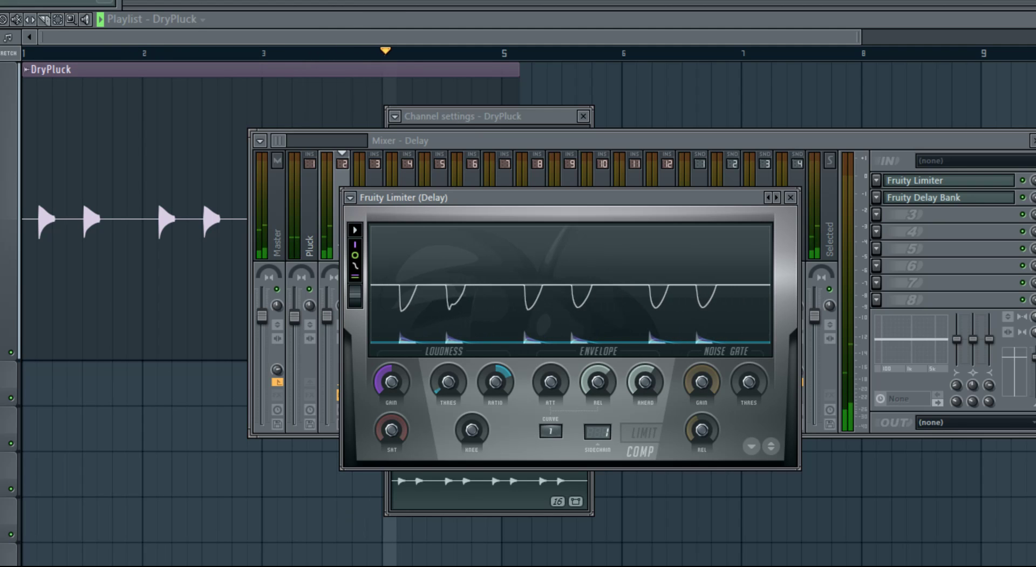
key(space)
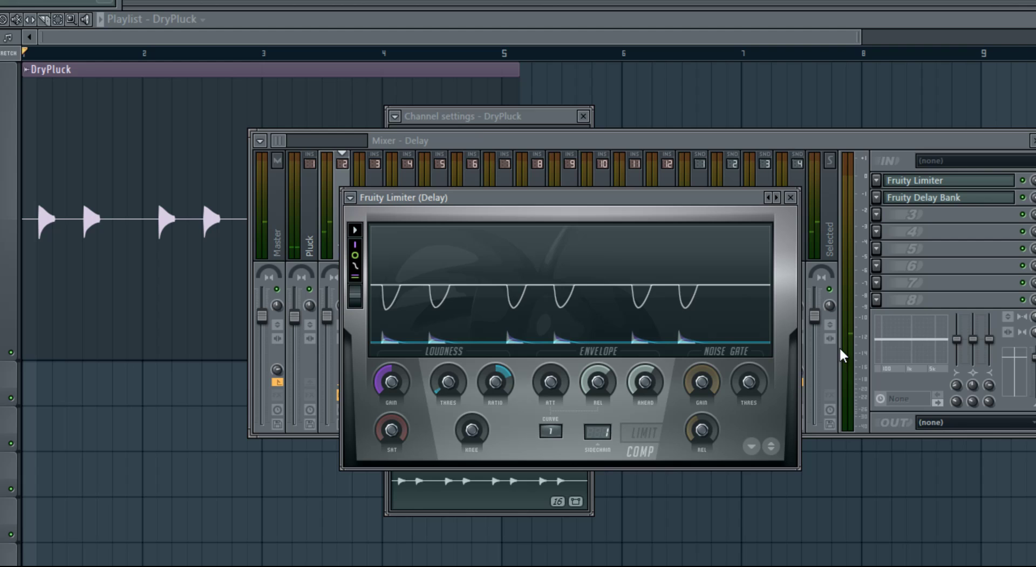
Close the limiter and remove Pluck's direct send to Master
click(791, 197)
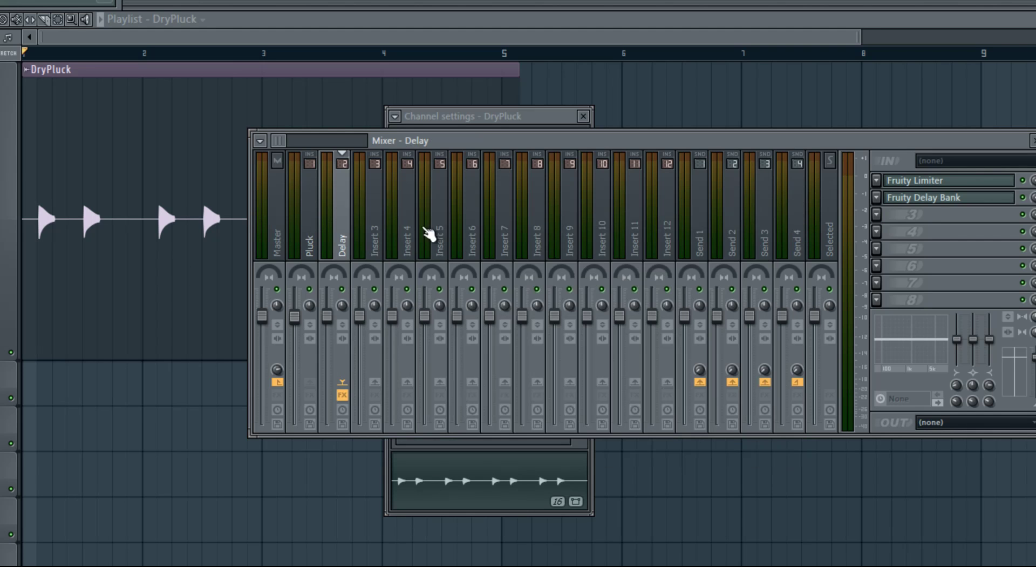
click(311, 216)
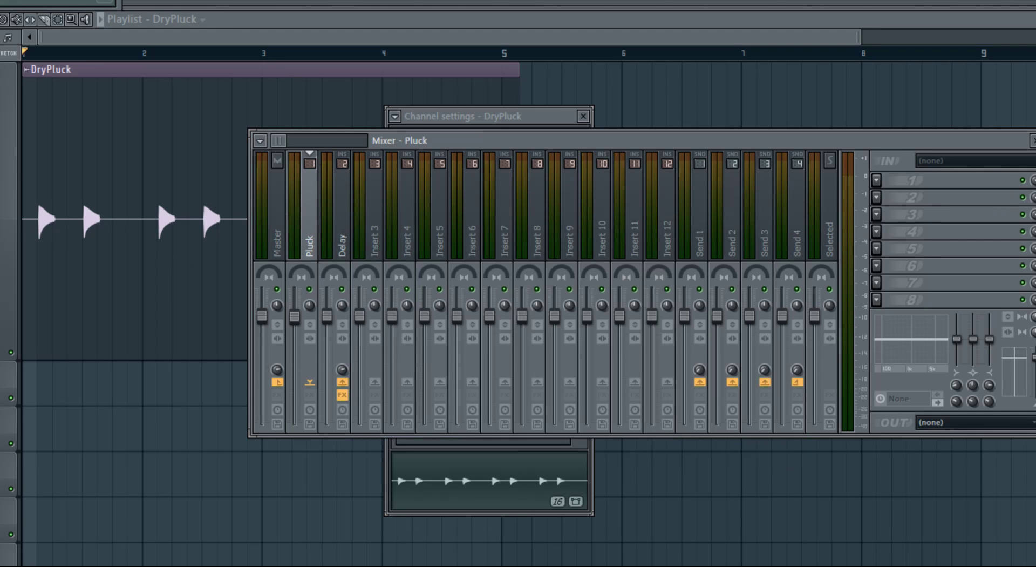
click(281, 383)
Audition only the delayed signal, then restore Pluck's route to Master
key(space)
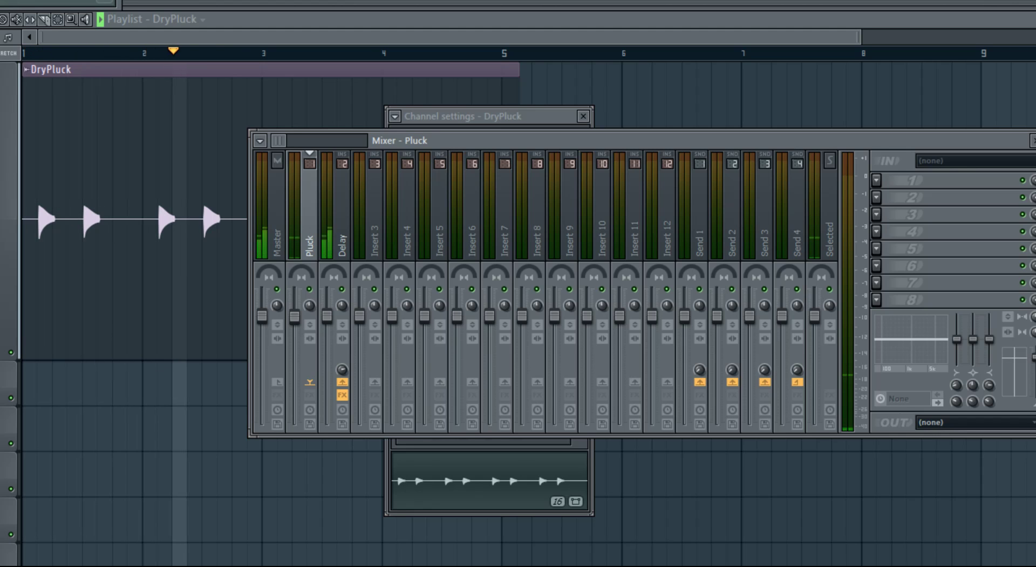
key(space)
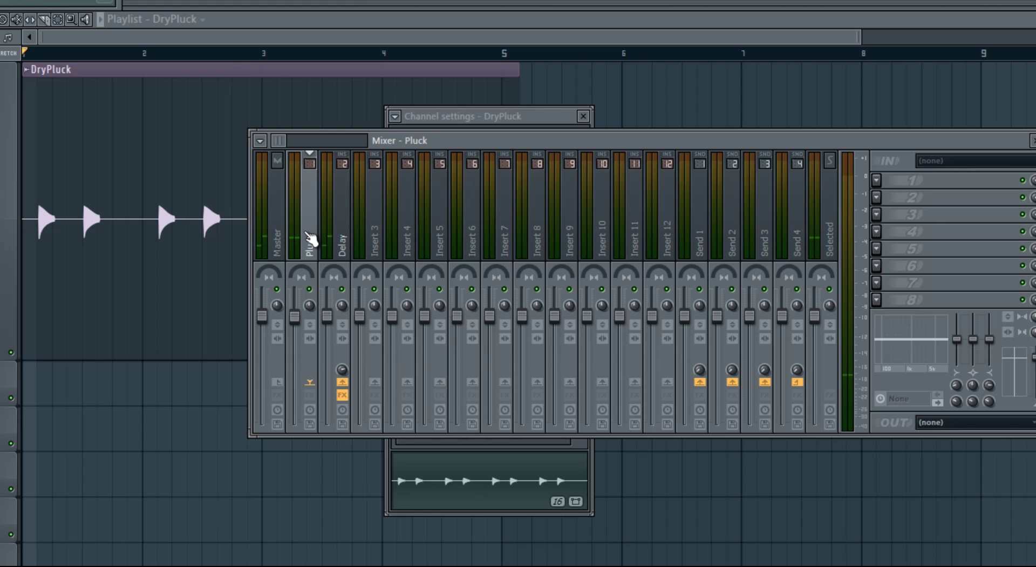
click(278, 381)
click(330, 222)
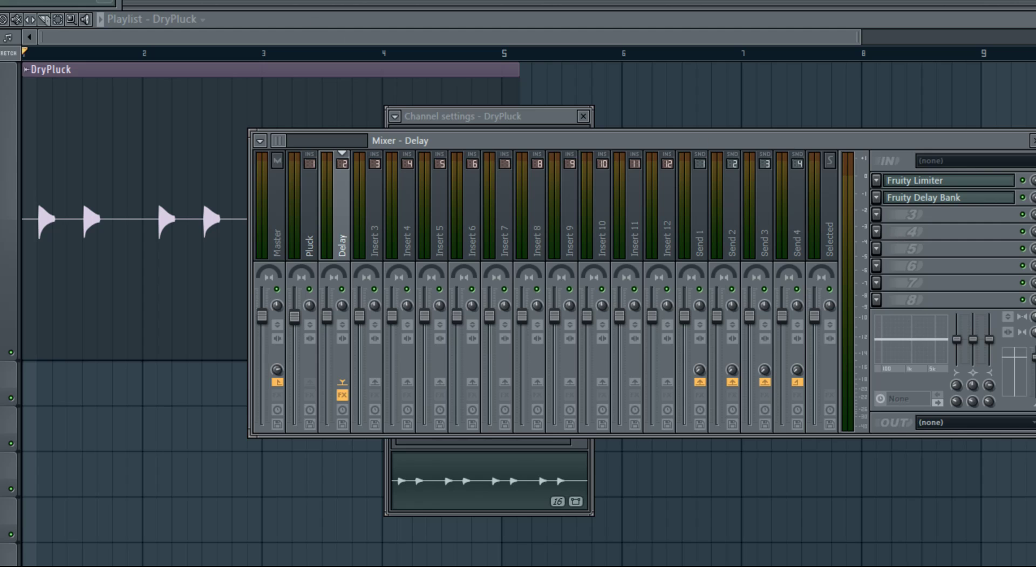
Dismiss the Delay track's slot 3 options and show the Pluck track in the mixer
click(877, 214)
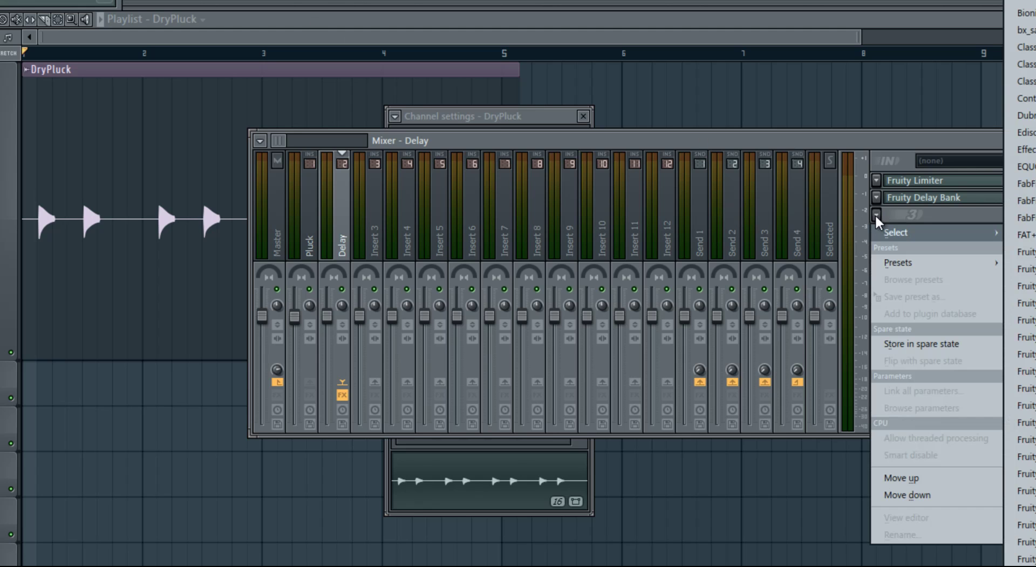
click(865, 157)
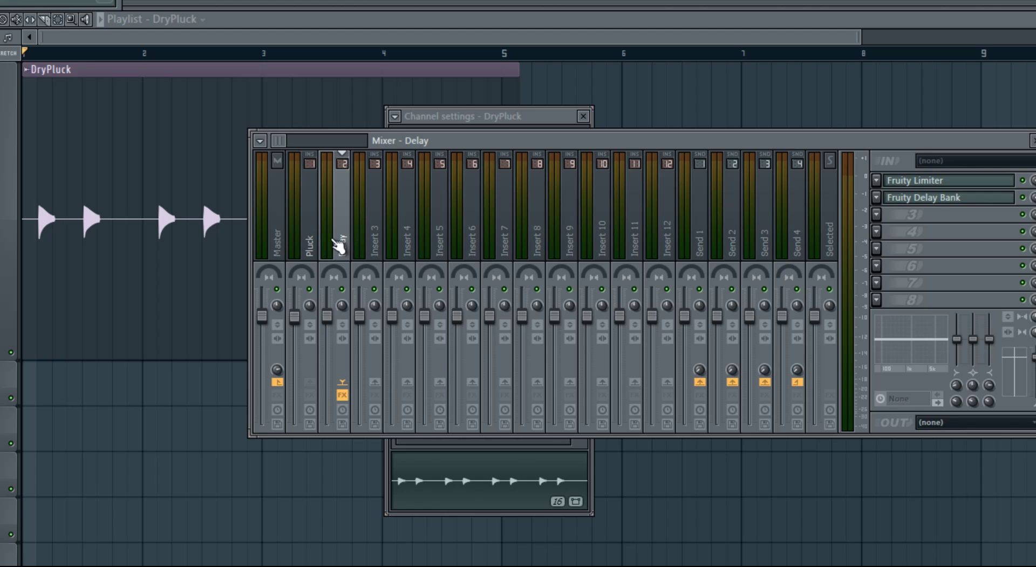
click(316, 244)
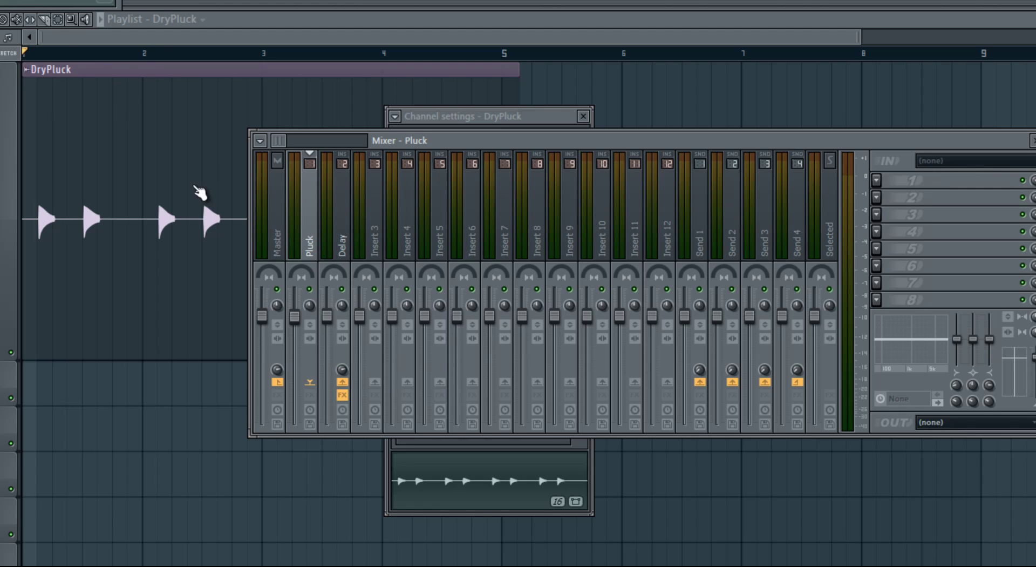